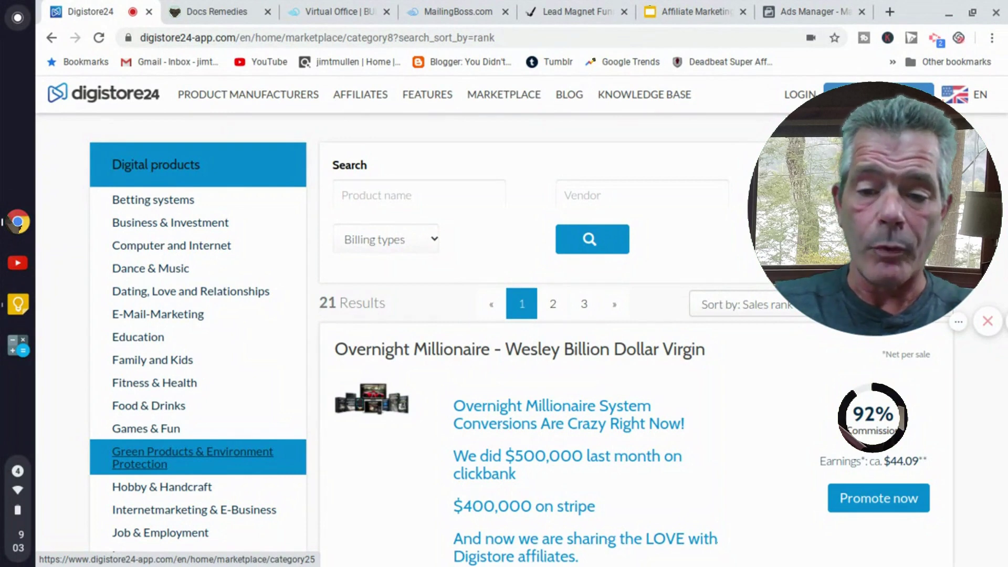
# Browse the marketplace results and examine the Doctor's Book of Survival Home Remedies listing and its sales statistics
pyautogui.scroll(-15, 198, 457)
pyautogui.scroll(-20, 198, 457)
pyautogui.scroll(-5, 907, 406)
pyautogui.scroll(10, 907, 407)
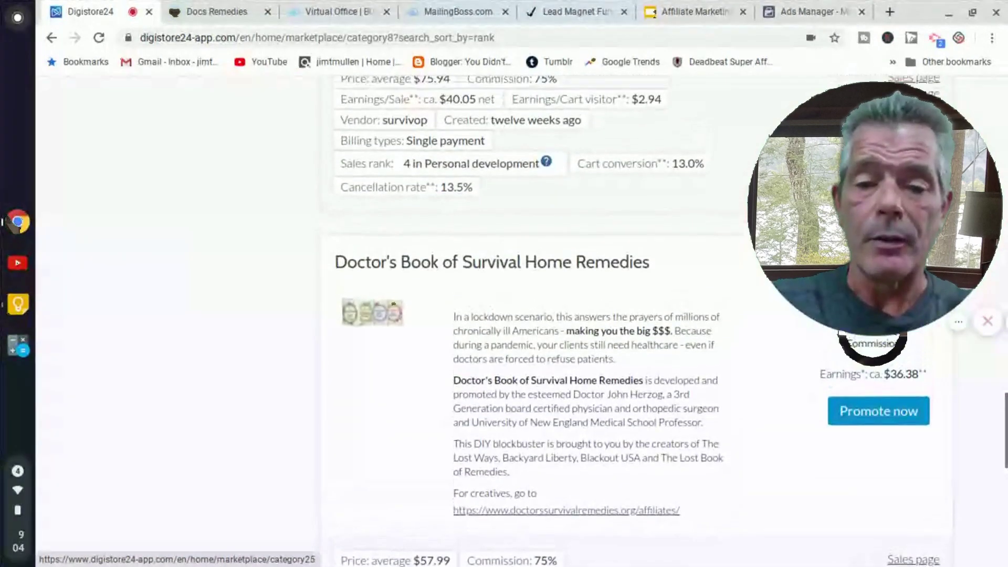
pyautogui.scroll(1, 907, 406)
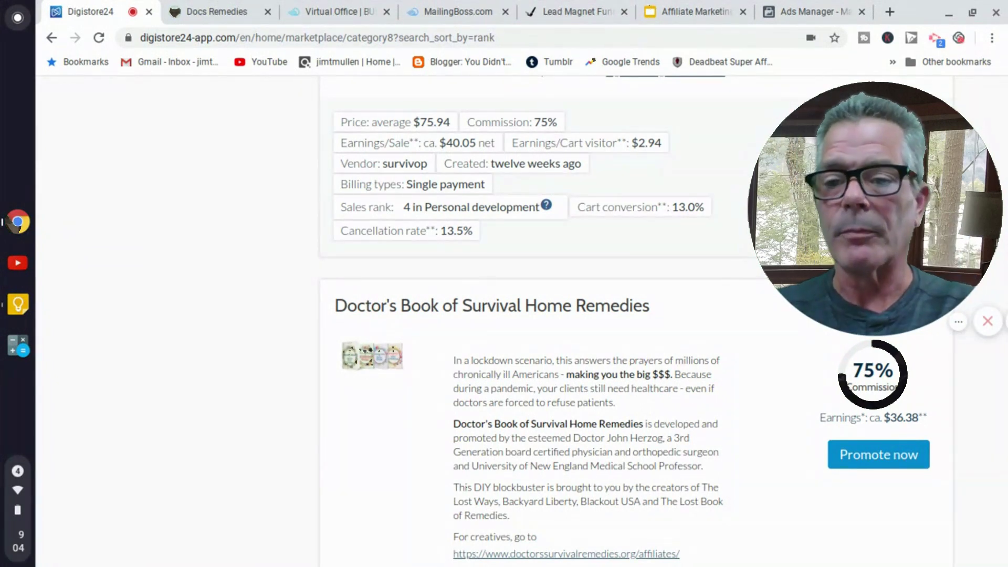
pyautogui.scroll(-2, 905, 383)
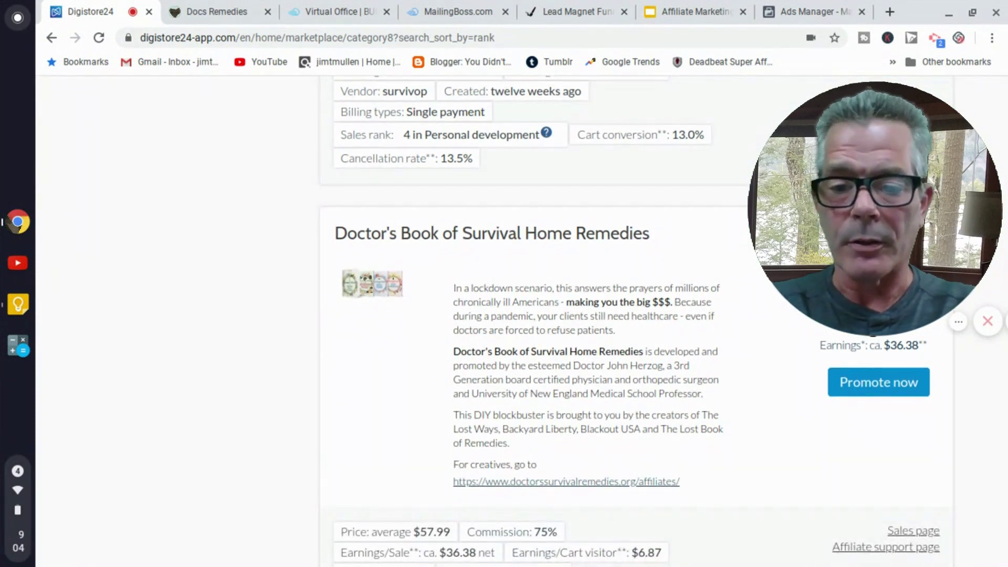
pyautogui.scroll(-3, 525, 315)
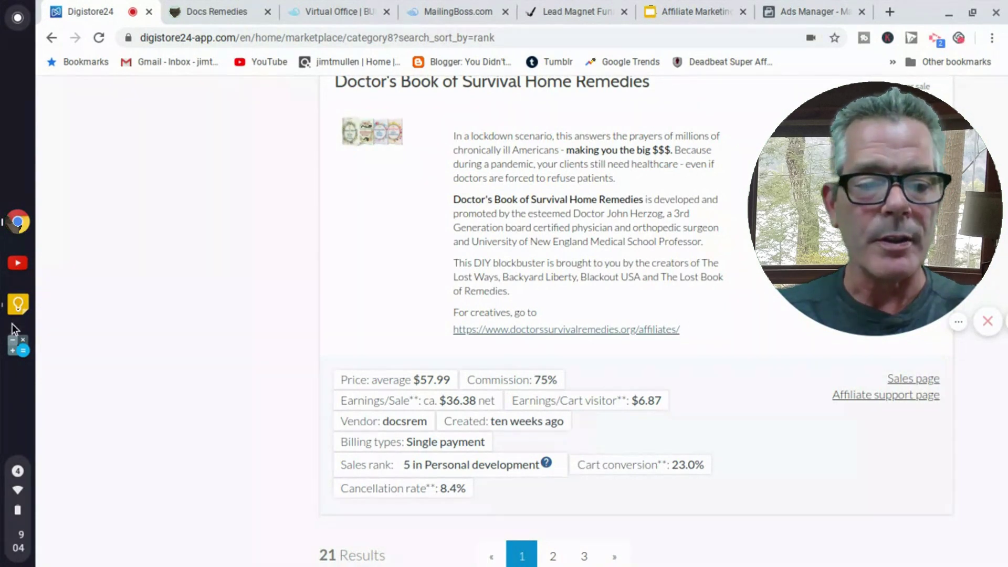
# Open the calculator and multiply 1000 by 0.23 to apply the product's cart conversion rate
pyautogui.click(21, 350)
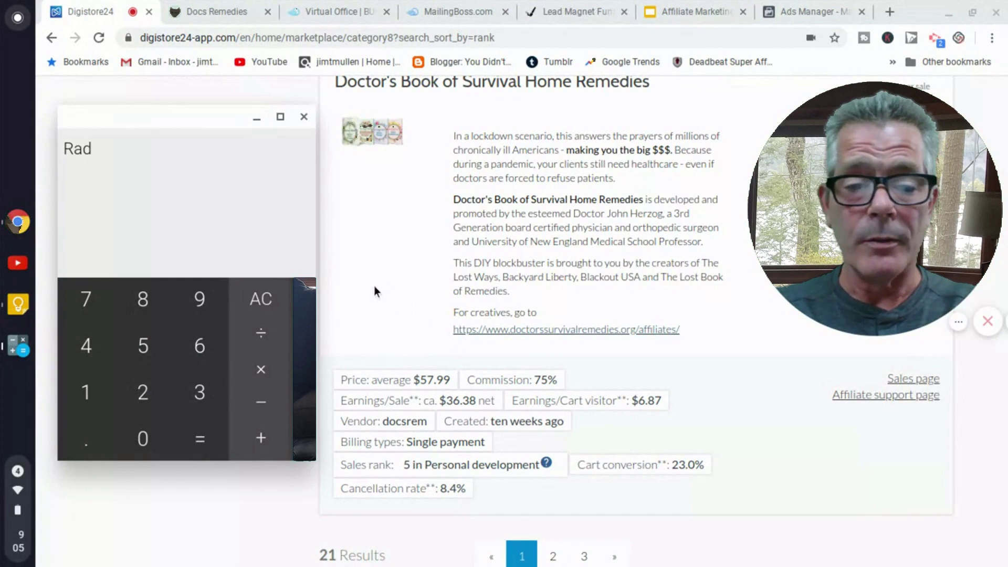
pyautogui.click(86, 396)
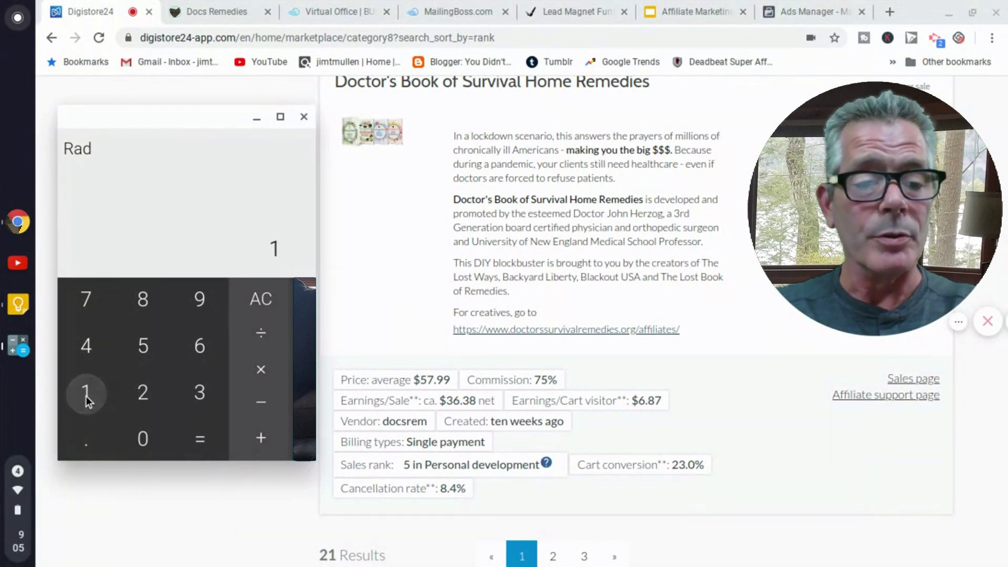
pyautogui.click(142, 439)
pyautogui.click(142, 439)
pyautogui.click(142, 439)
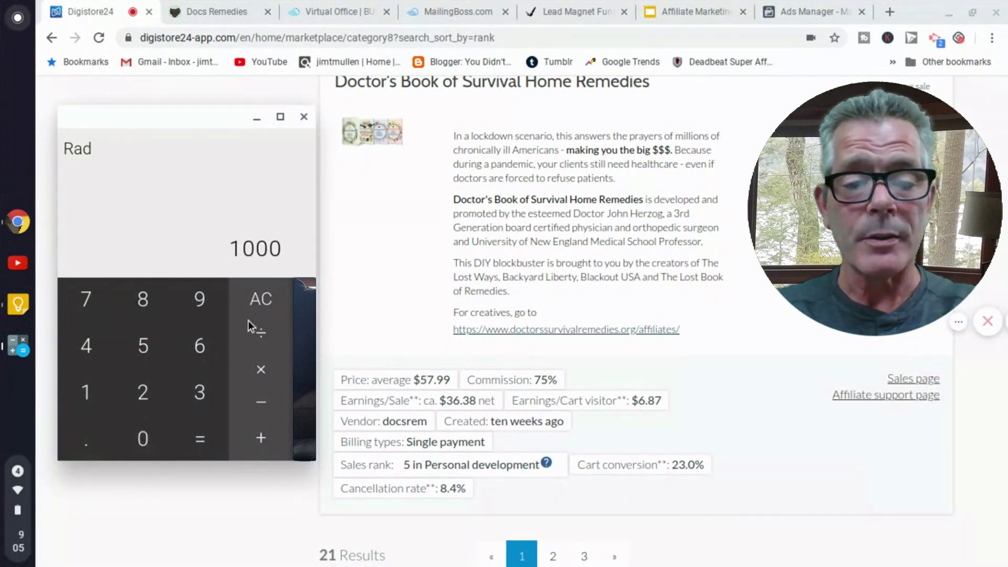
pyautogui.click(260, 370)
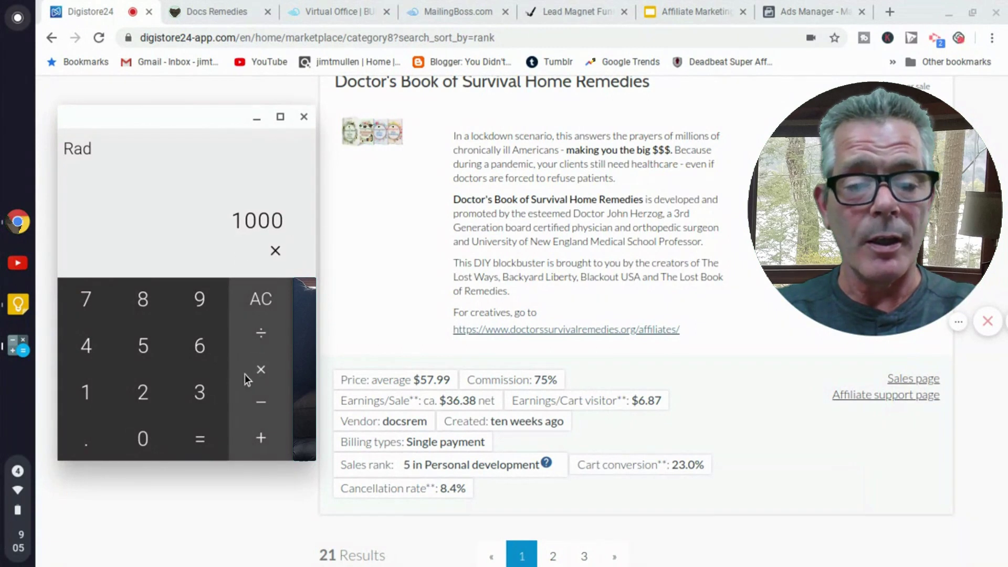
pyautogui.click(92, 447)
pyautogui.click(142, 397)
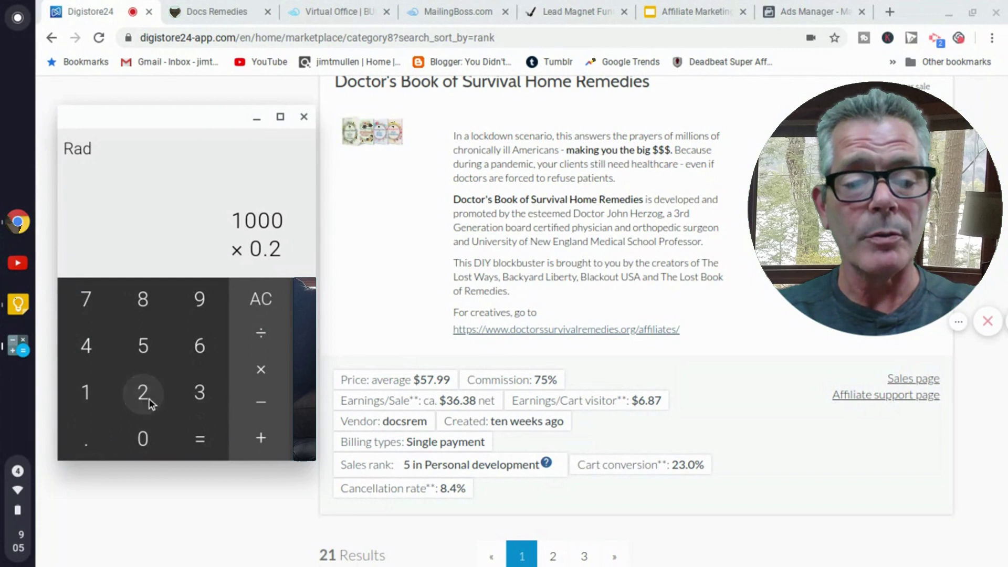
pyautogui.click(195, 400)
pyautogui.click(200, 442)
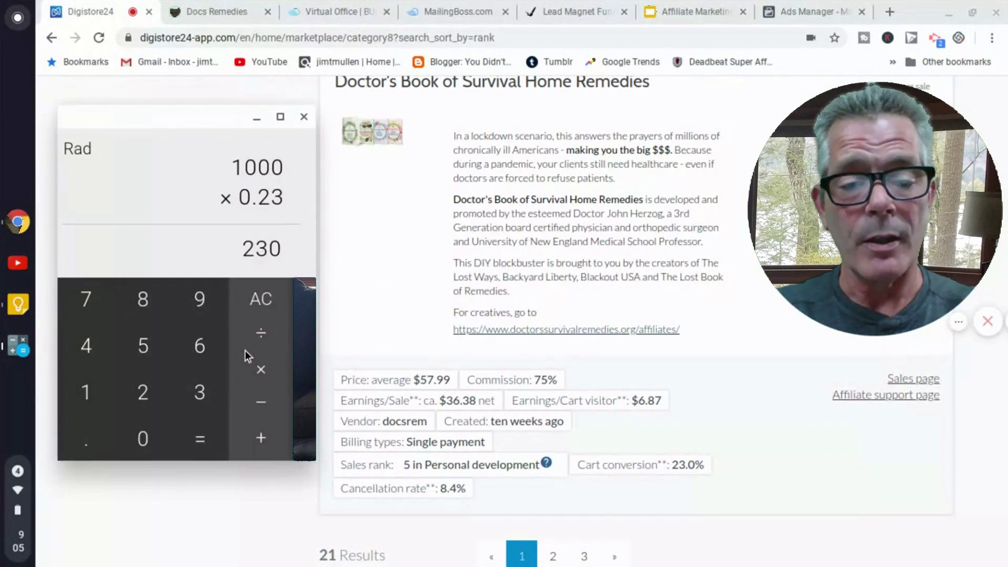
# Multiply the calculated number of sales by 0.08 to estimate the cancellations
pyautogui.click(257, 368)
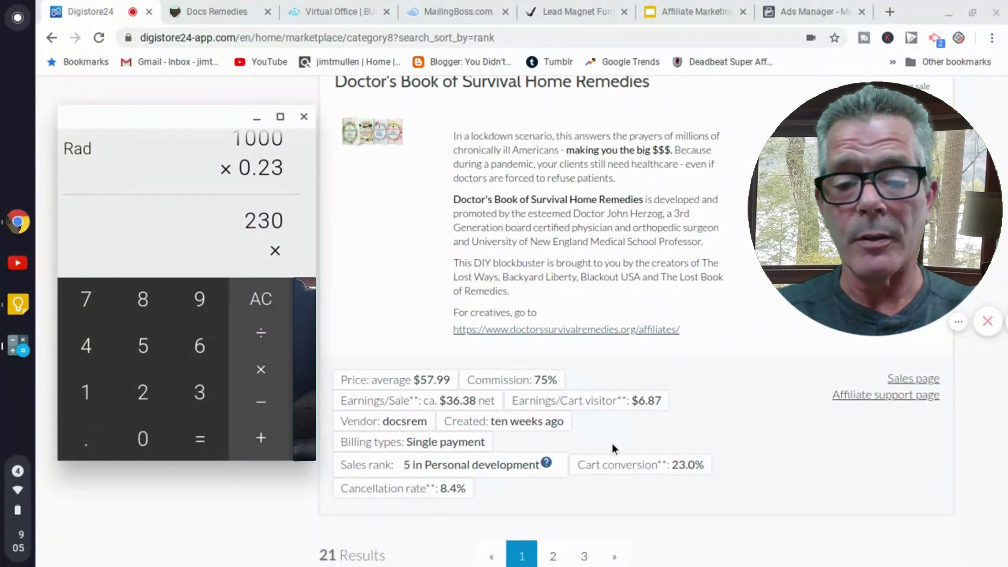
pyautogui.click(83, 446)
pyautogui.click(141, 440)
pyautogui.click(147, 313)
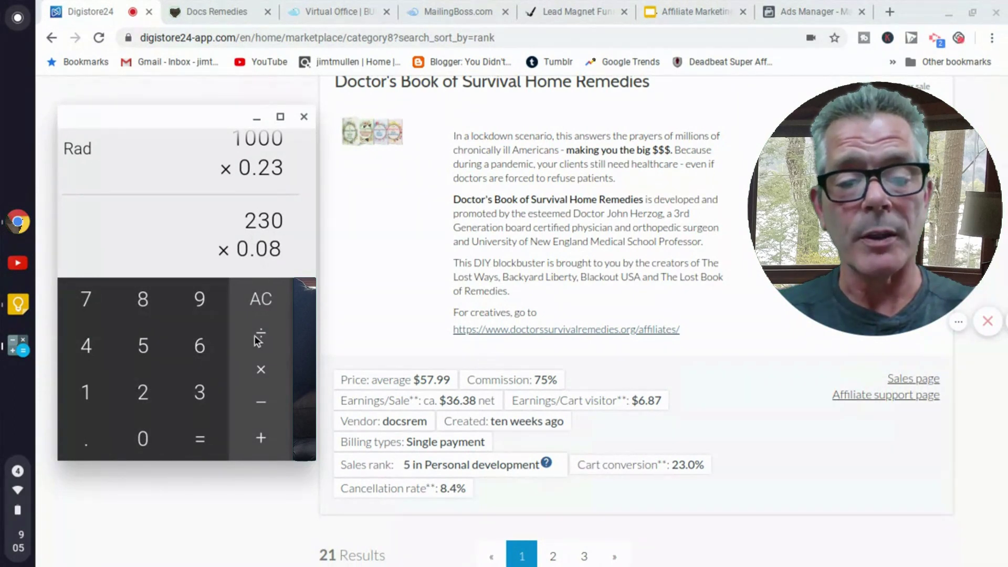
pyautogui.click(203, 439)
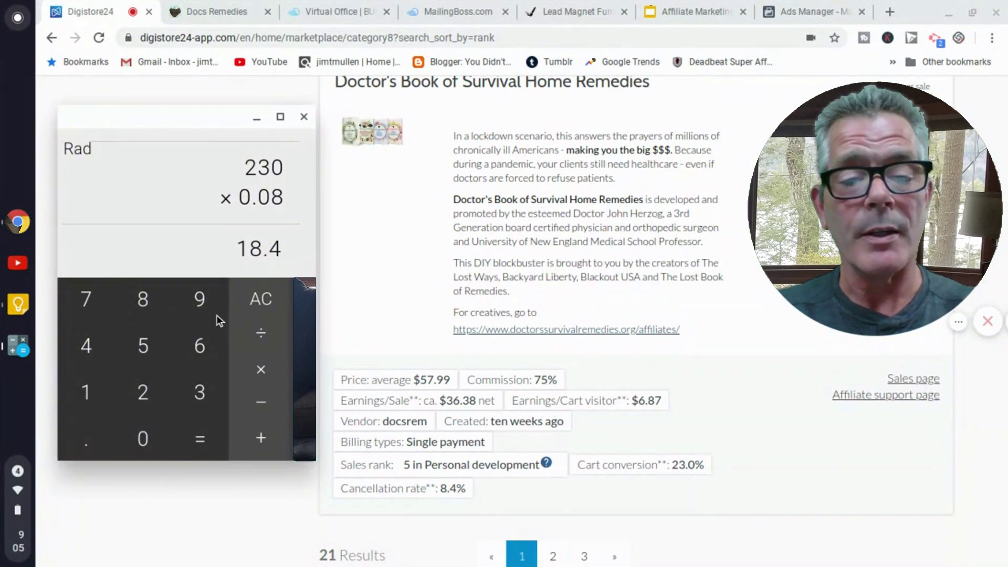
# Clear the calculator and subtract 18 cancellations from 230 sales
pyautogui.click(256, 308)
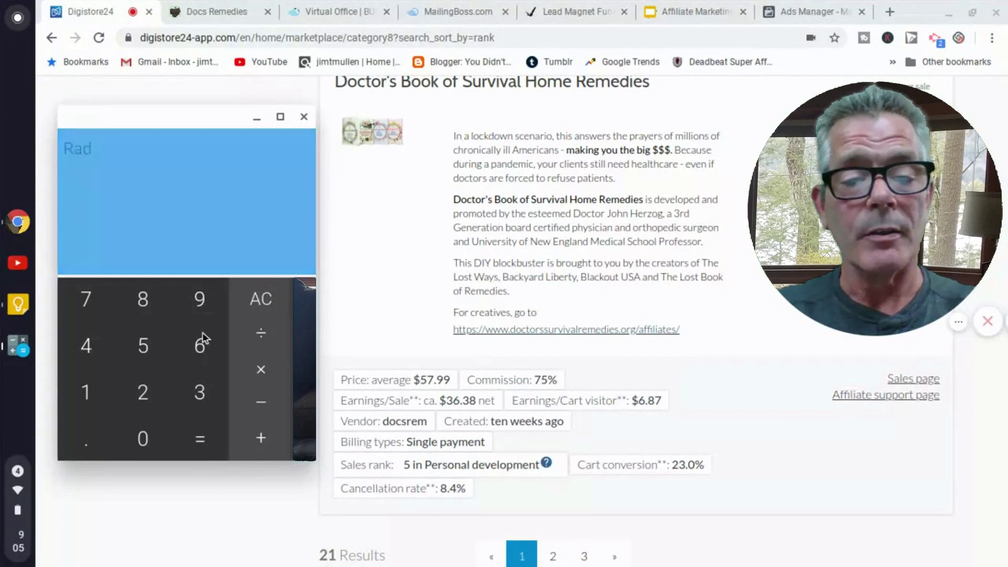
pyautogui.click(142, 396)
pyautogui.click(197, 394)
pyautogui.click(149, 437)
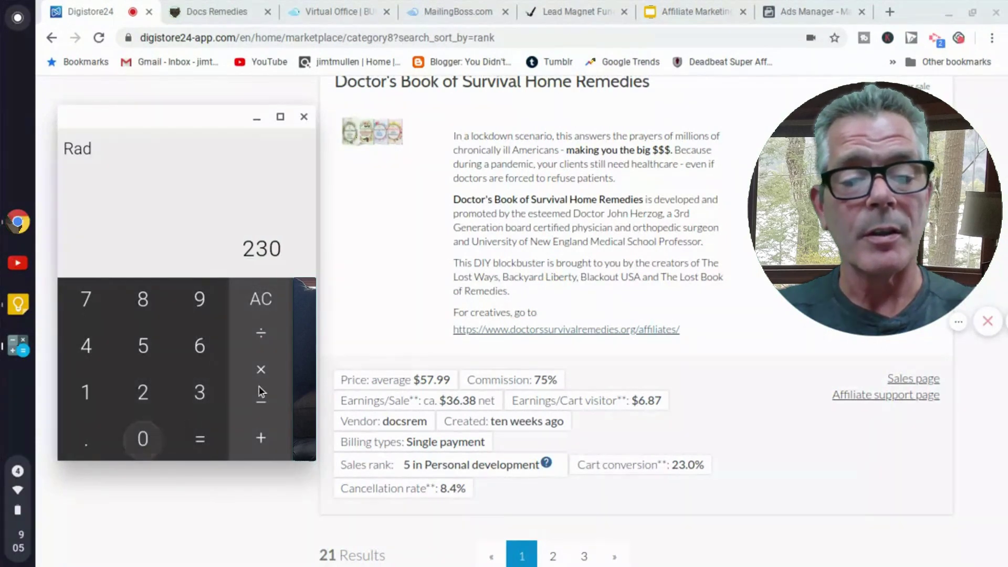
pyautogui.click(262, 401)
pyautogui.click(87, 393)
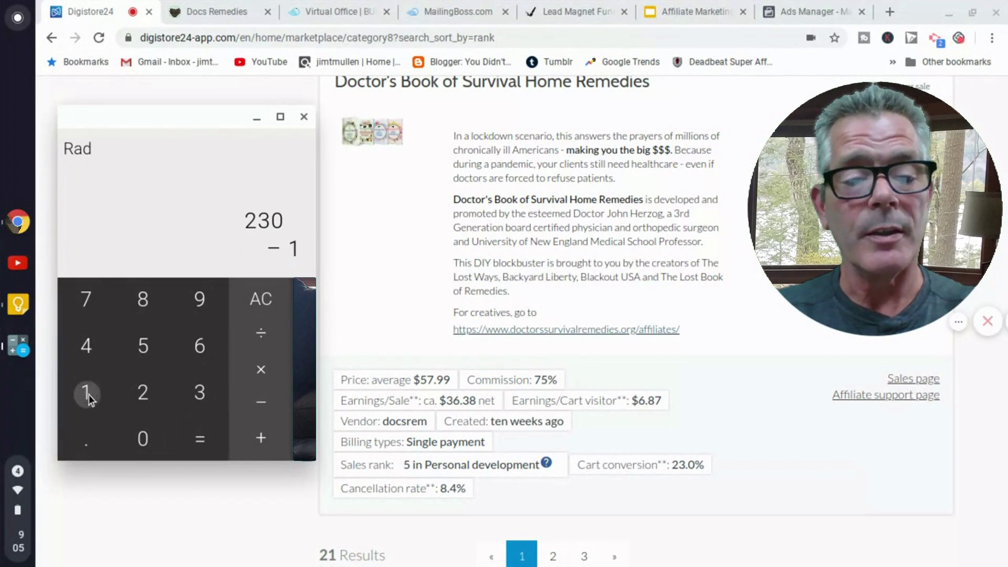
pyautogui.click(139, 311)
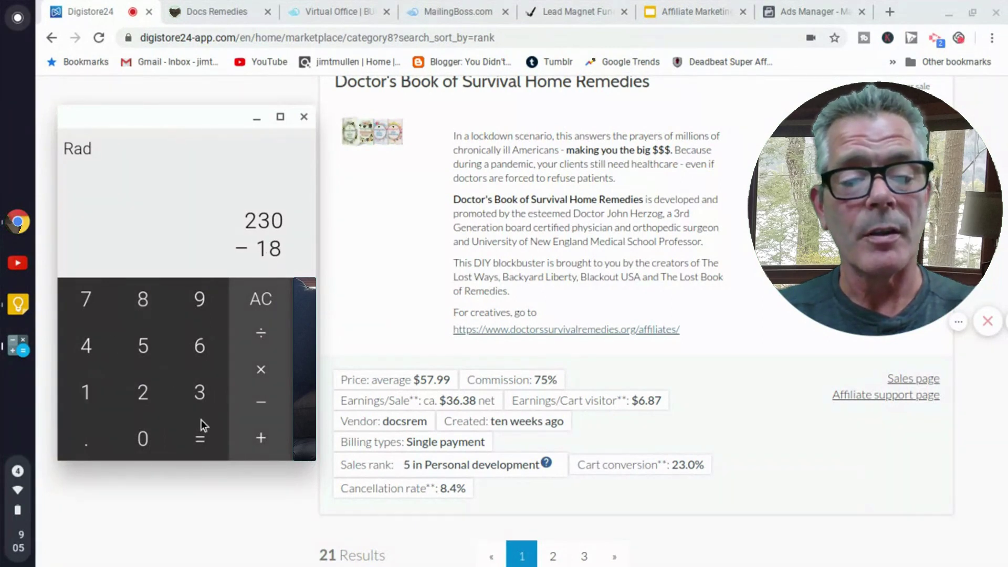
pyautogui.click(200, 445)
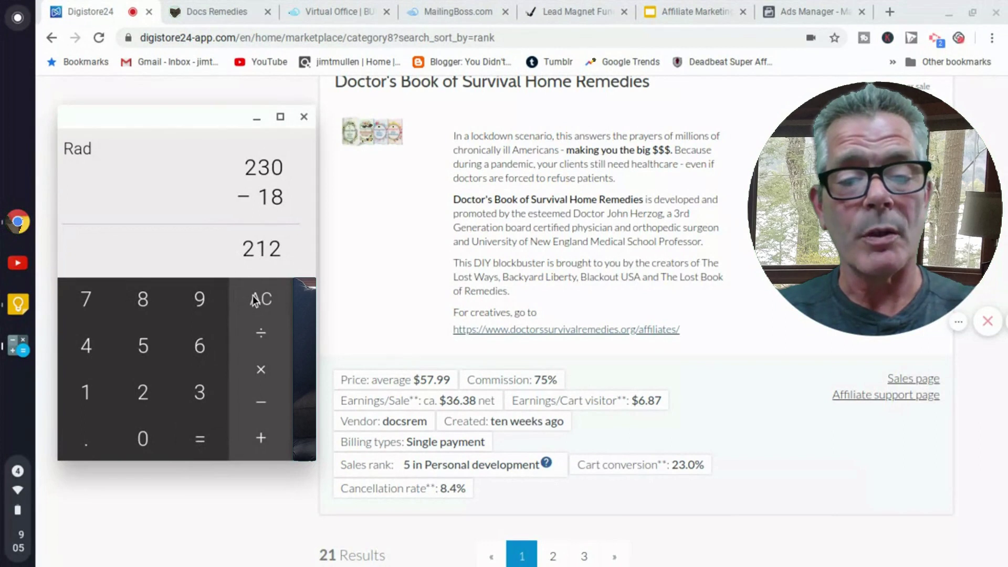
# Multiply the remaining sales by 36, the rounded dollar earnings per sale
pyautogui.click(263, 371)
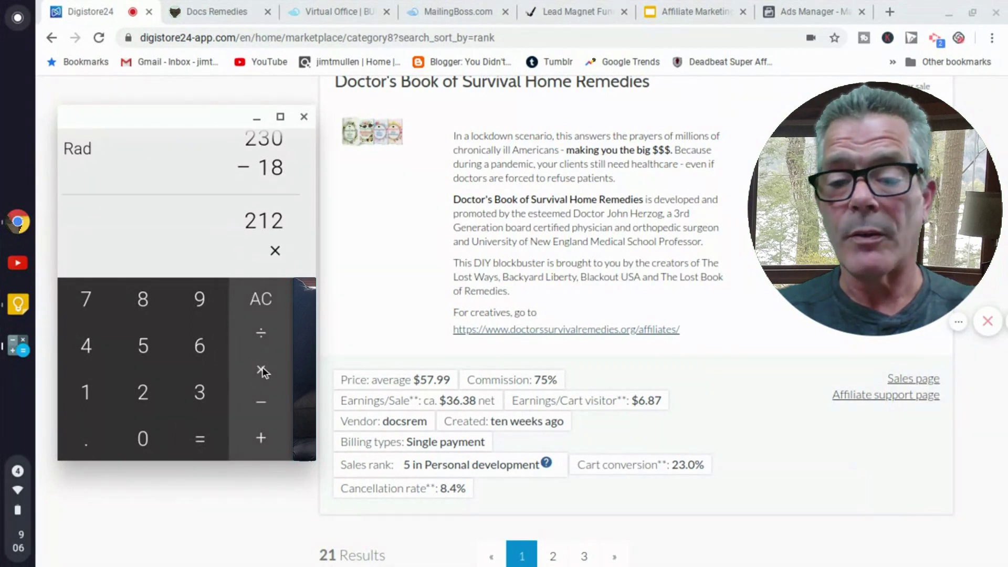
pyautogui.click(203, 392)
pyautogui.click(198, 357)
pyautogui.click(201, 437)
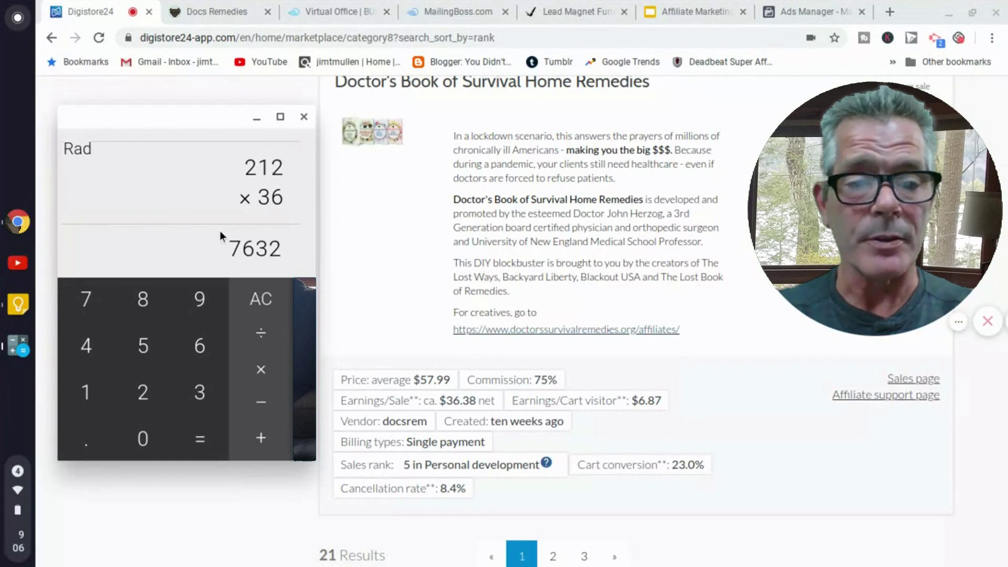
pyautogui.click(268, 301)
pyautogui.click(86, 392)
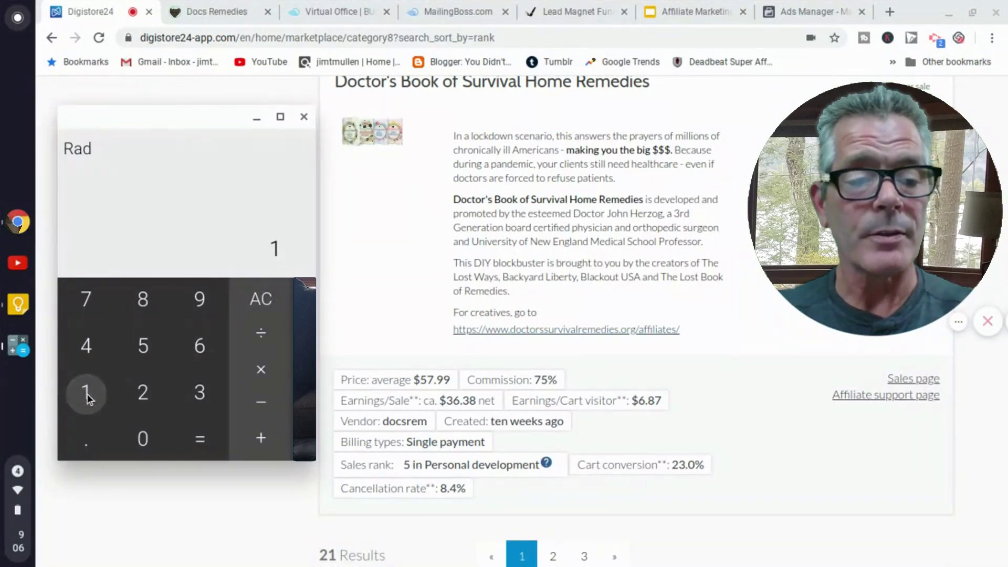
pyautogui.click(142, 437)
pyautogui.click(143, 438)
pyautogui.click(142, 437)
pyautogui.click(142, 439)
pyautogui.click(265, 291)
# Calculate 1000 multiplied by 0.30 in the calculator
pyautogui.click(88, 396)
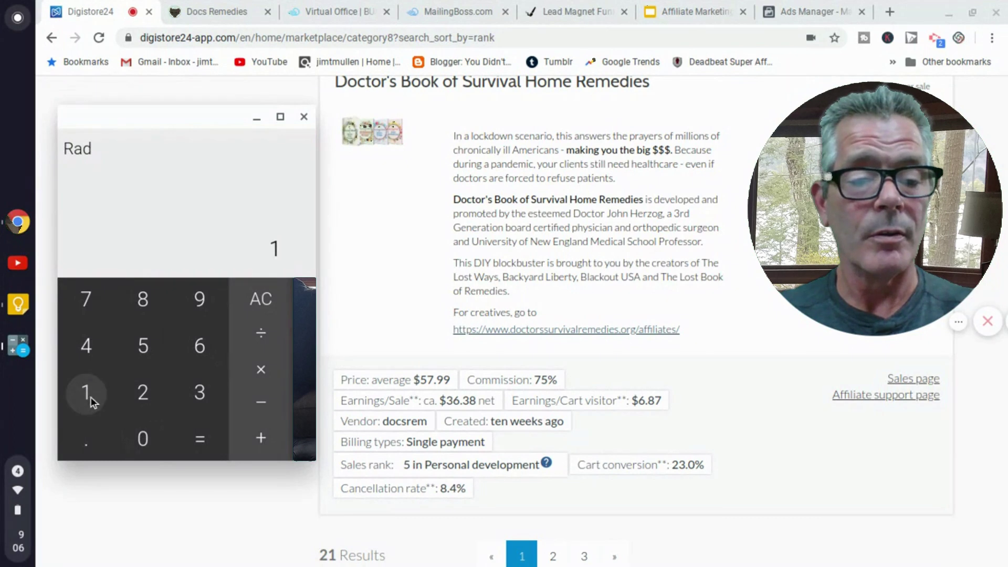
pyautogui.click(142, 438)
pyautogui.click(143, 438)
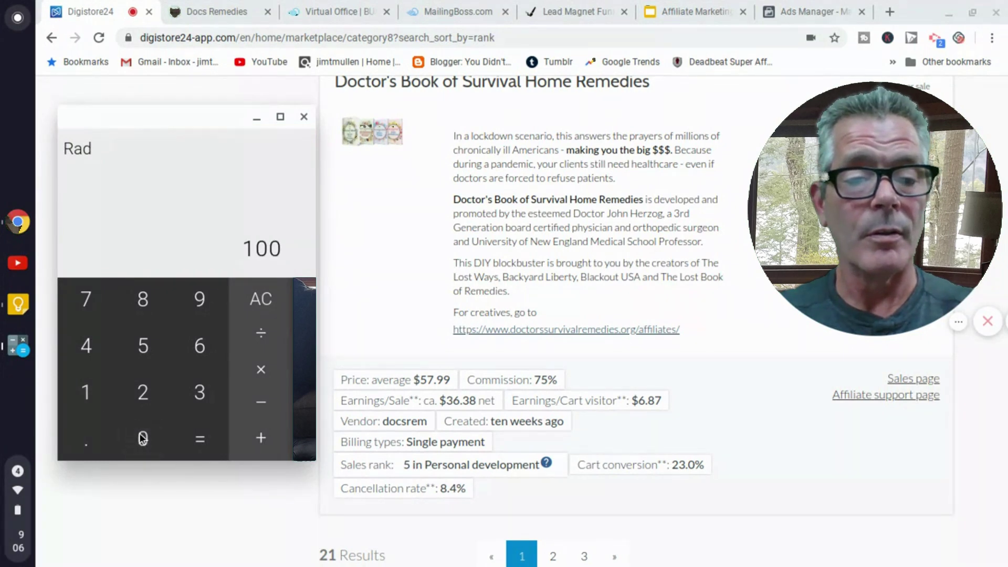
pyautogui.click(143, 438)
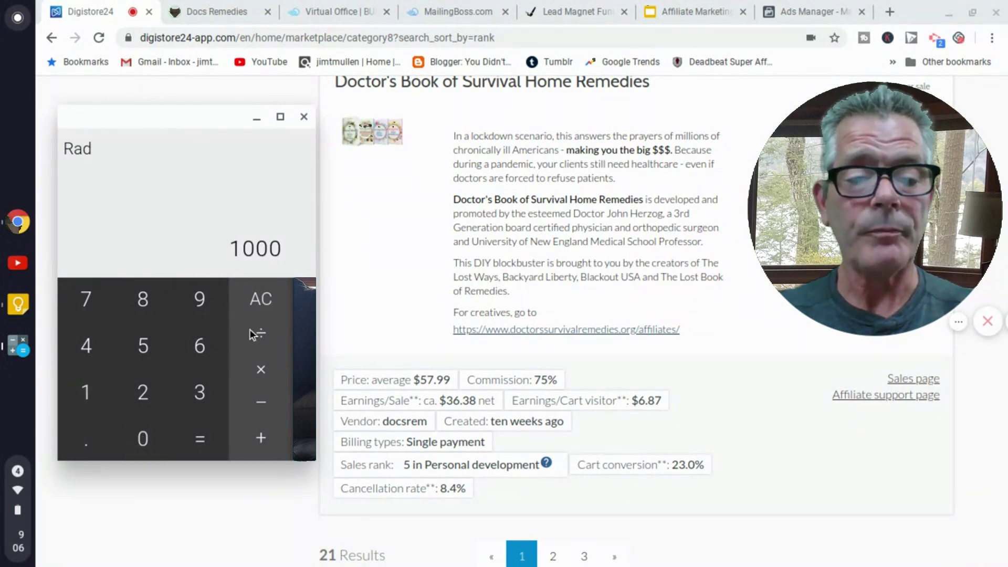
pyautogui.click(259, 370)
pyautogui.click(86, 444)
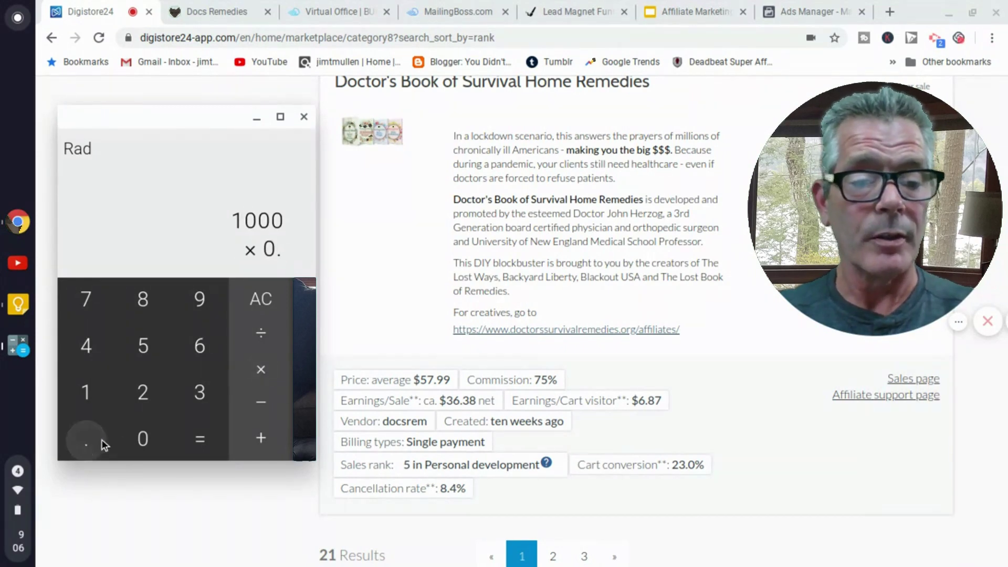
pyautogui.click(196, 399)
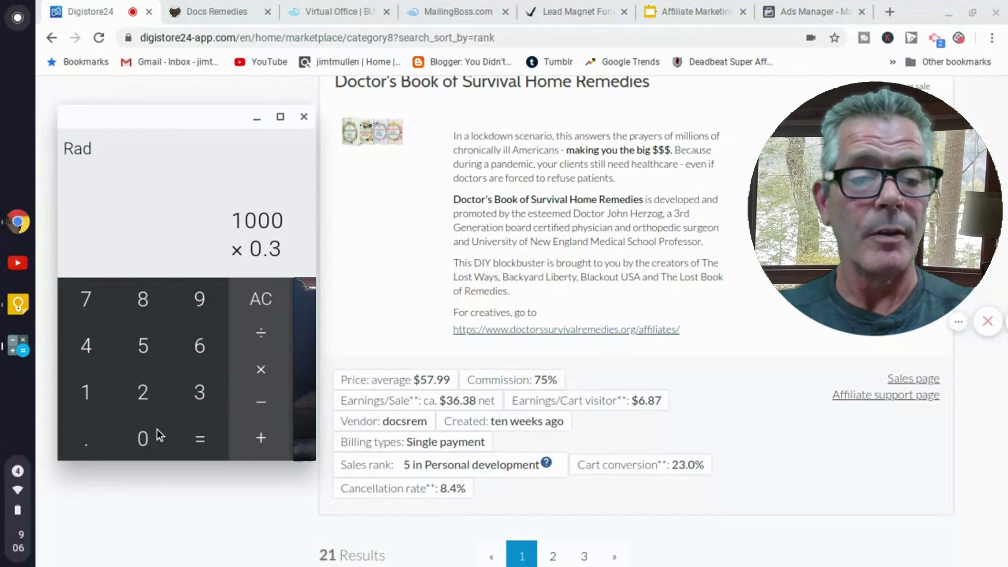
pyautogui.click(143, 440)
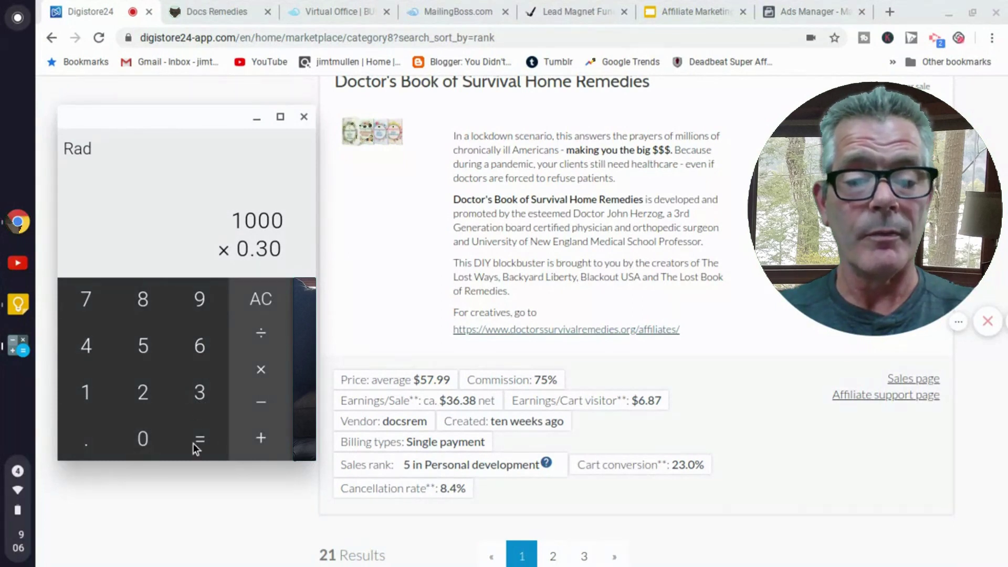
pyautogui.click(203, 433)
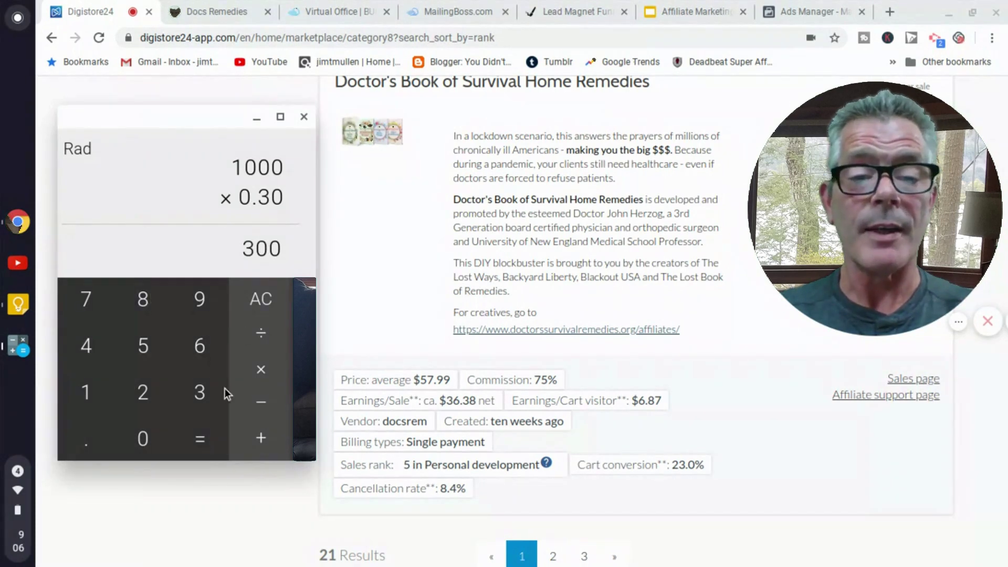
# Clear the calculator and subtract 300 from 7600
pyautogui.click(262, 299)
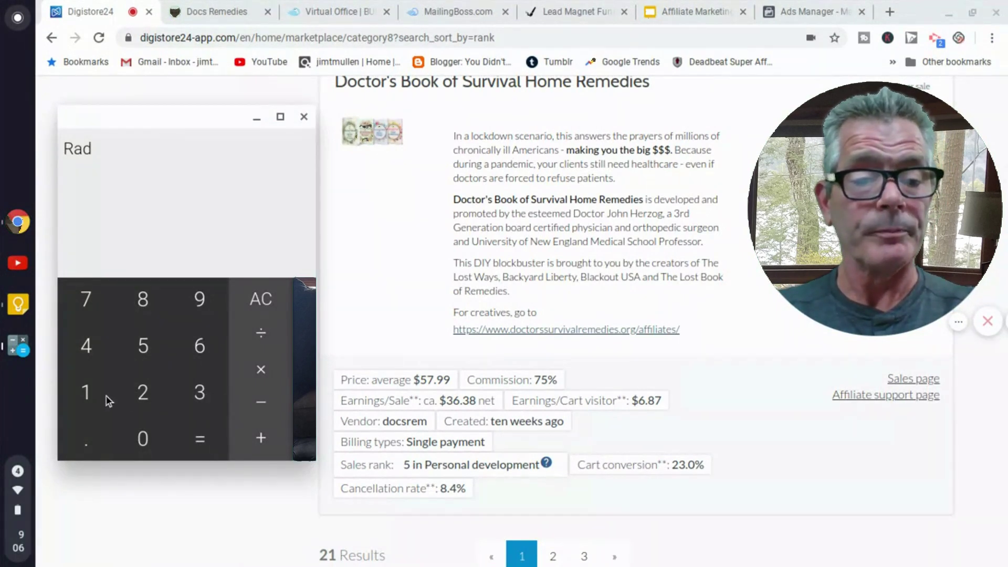
pyautogui.click(89, 302)
pyautogui.click(200, 347)
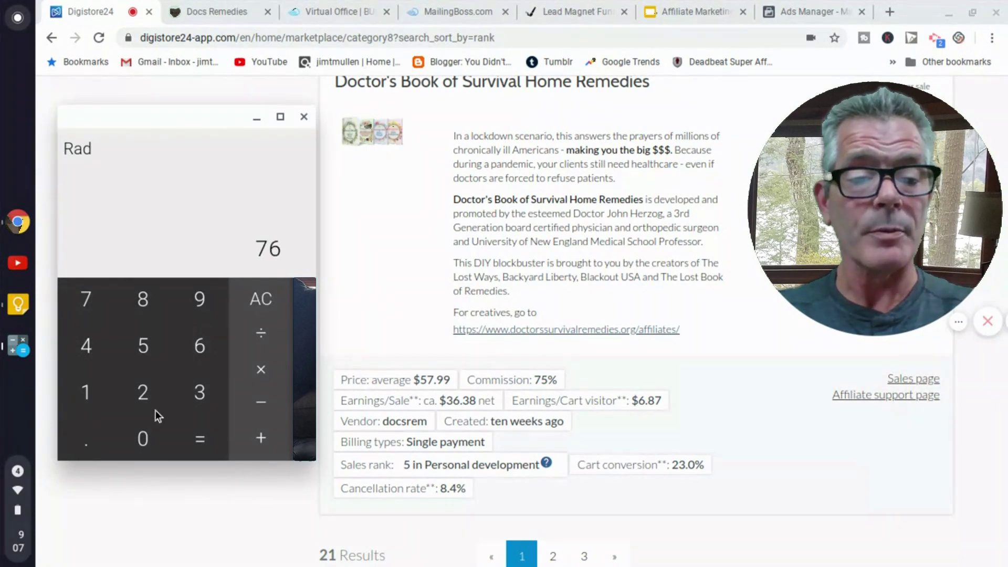
pyautogui.click(143, 435)
pyautogui.click(143, 436)
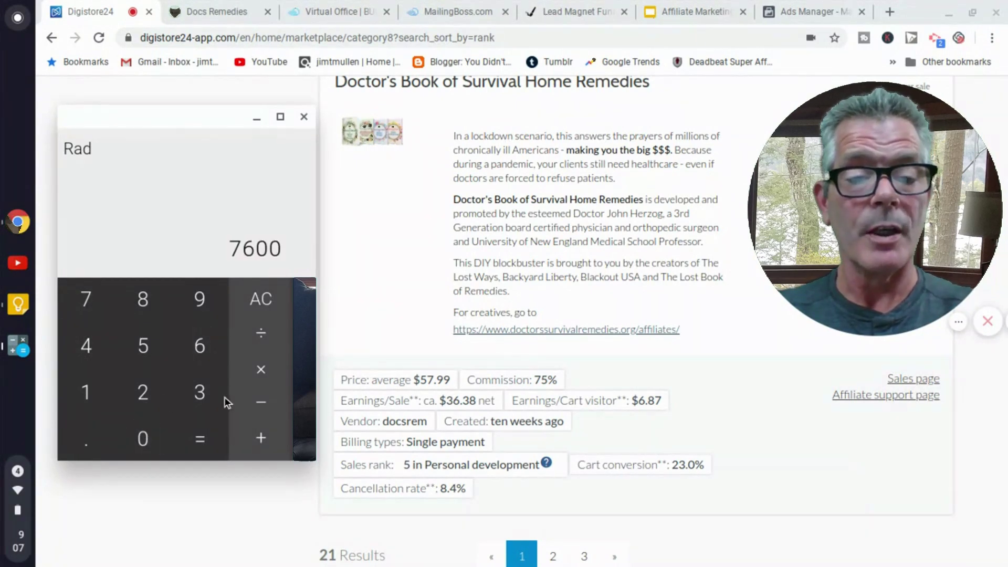
pyautogui.click(261, 402)
pyautogui.click(199, 392)
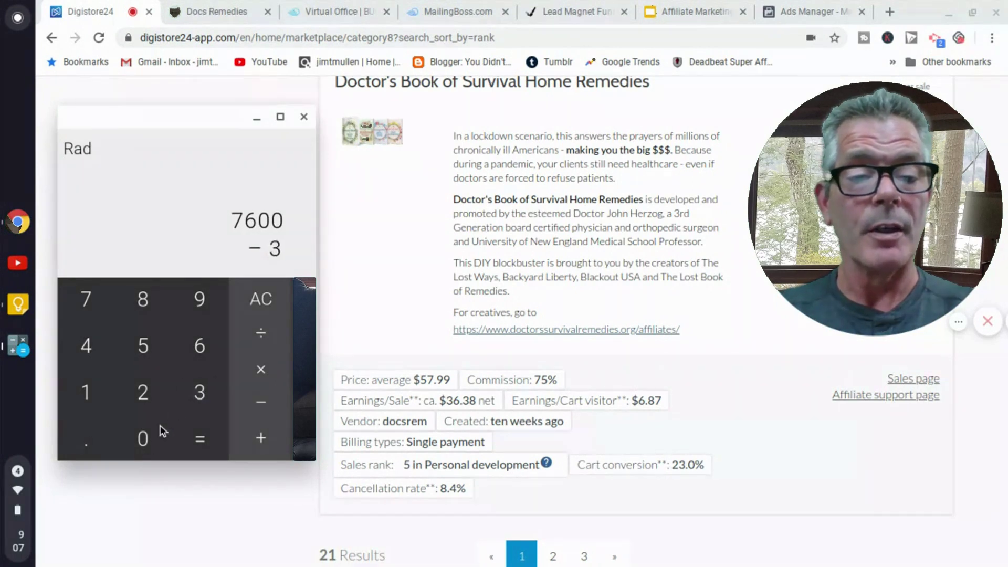
pyautogui.click(142, 438)
pyautogui.click(143, 438)
pyautogui.click(199, 440)
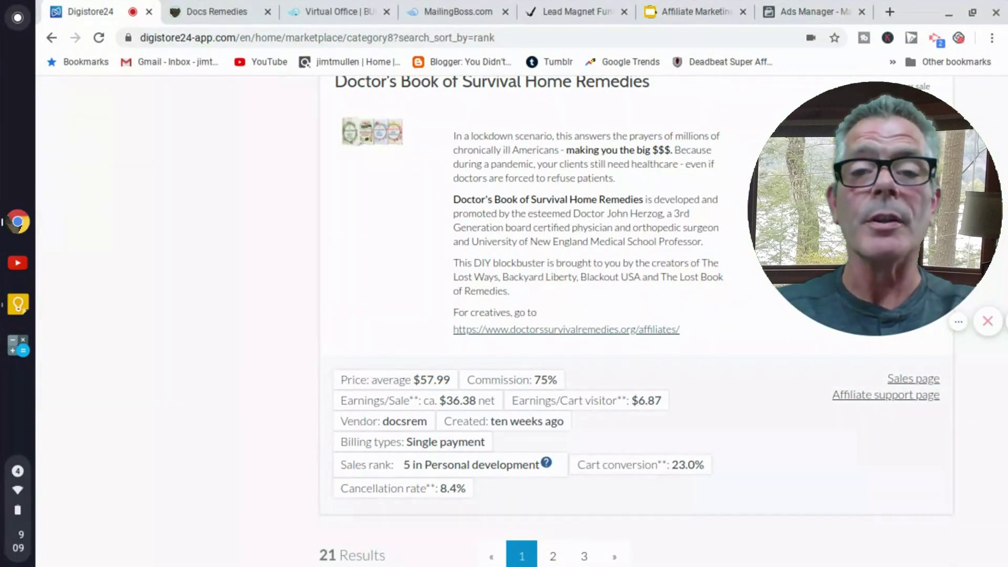
# Switch to the Lead Magnet Funnel template page and view it from its headline
pyautogui.hotkey('ctrl', '5')
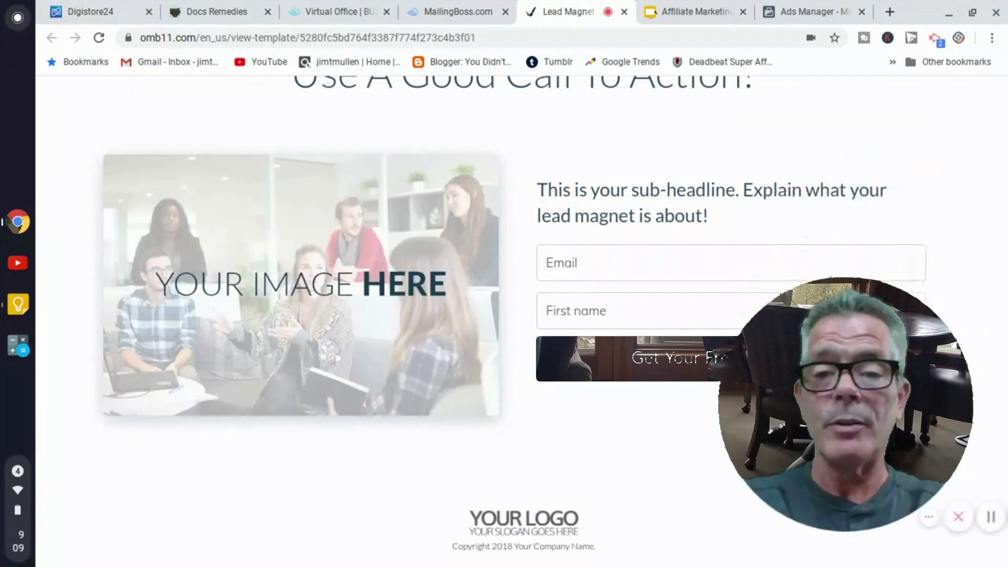
pyautogui.scroll(4, 520, 315)
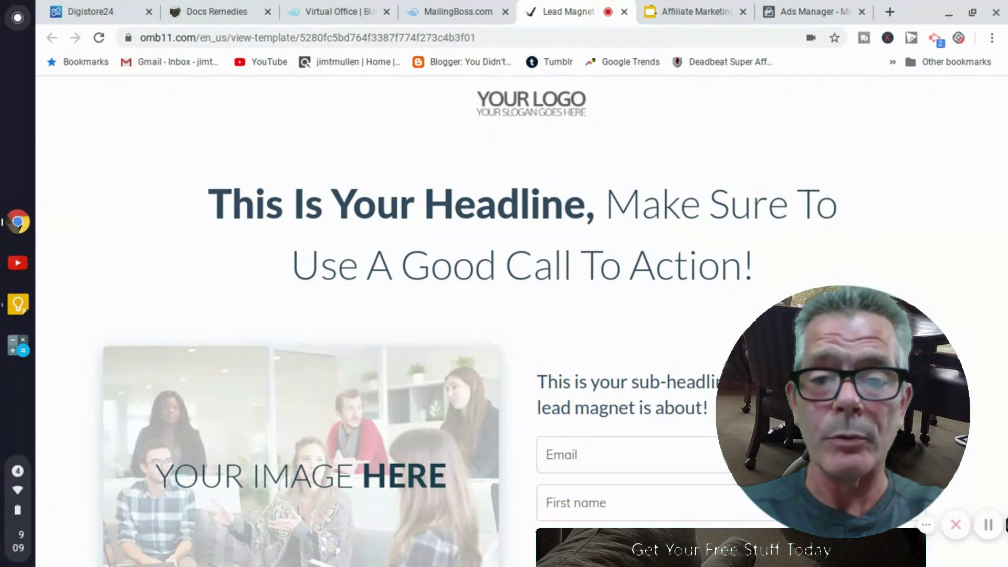
# Look over the template's image, sub-headline and opt-in form, and switch to Facebook Ads Manager
pyautogui.scroll(-3, 520, 315)
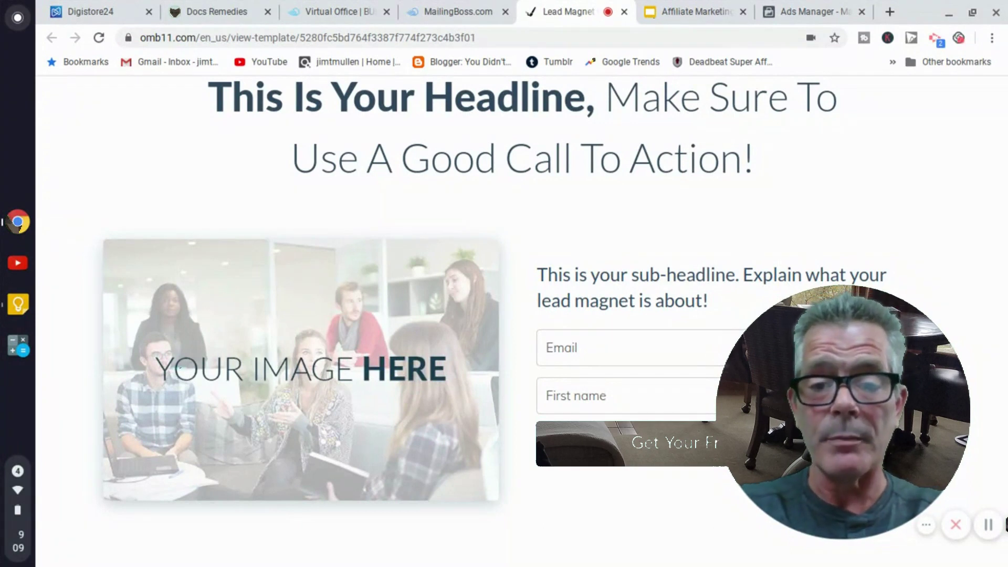
pyautogui.scroll(-2, 520, 315)
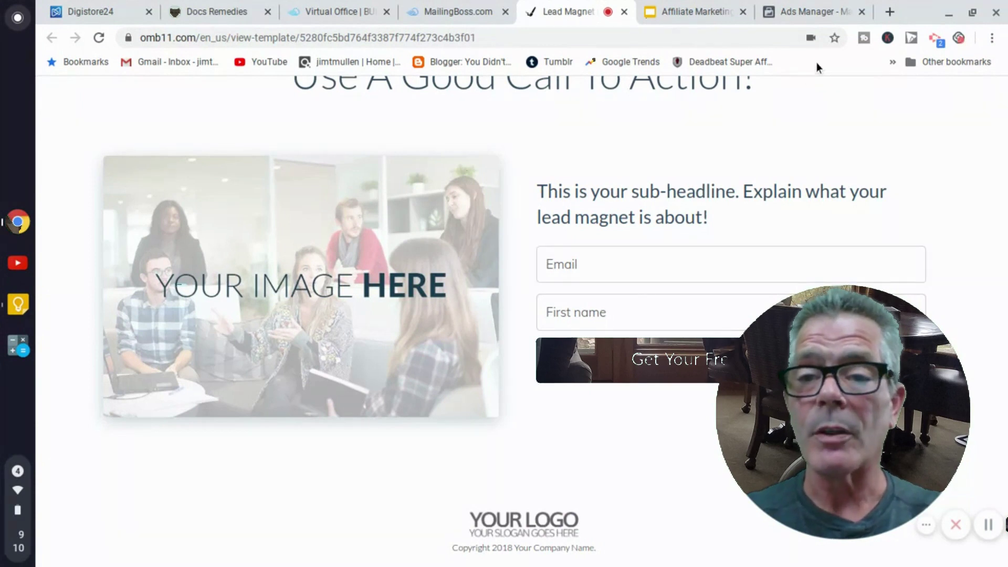
pyautogui.click(808, 13)
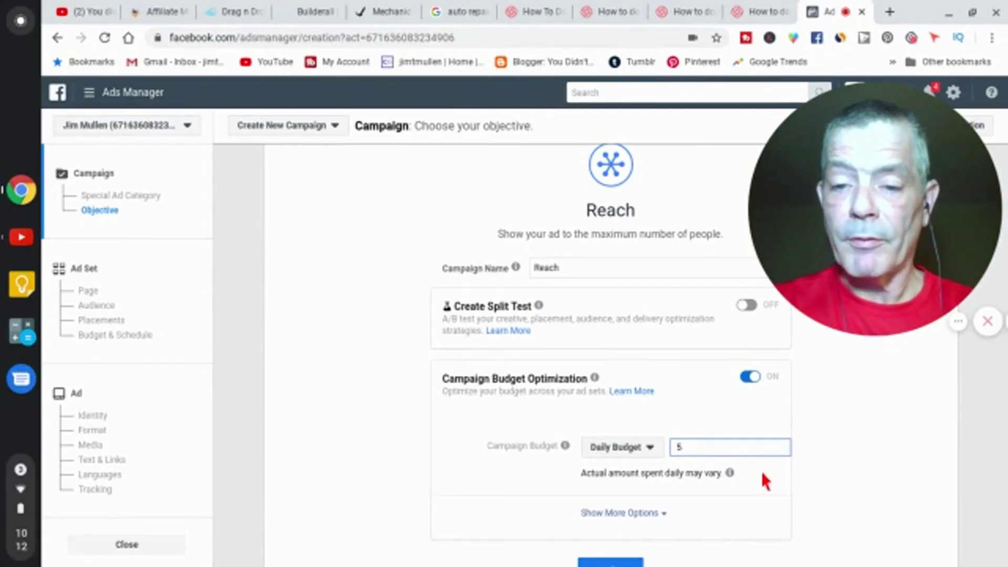
# Apply the $5.00 daily campaign budget to the Reach campaign and continue to the ad set
pyautogui.click(754, 471)
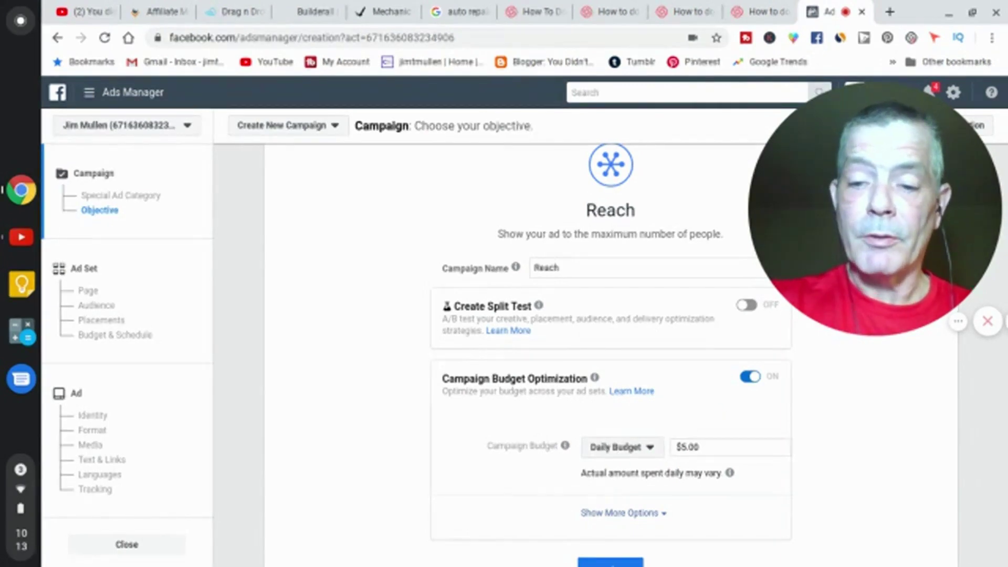
pyautogui.scroll(-1, 598, 488)
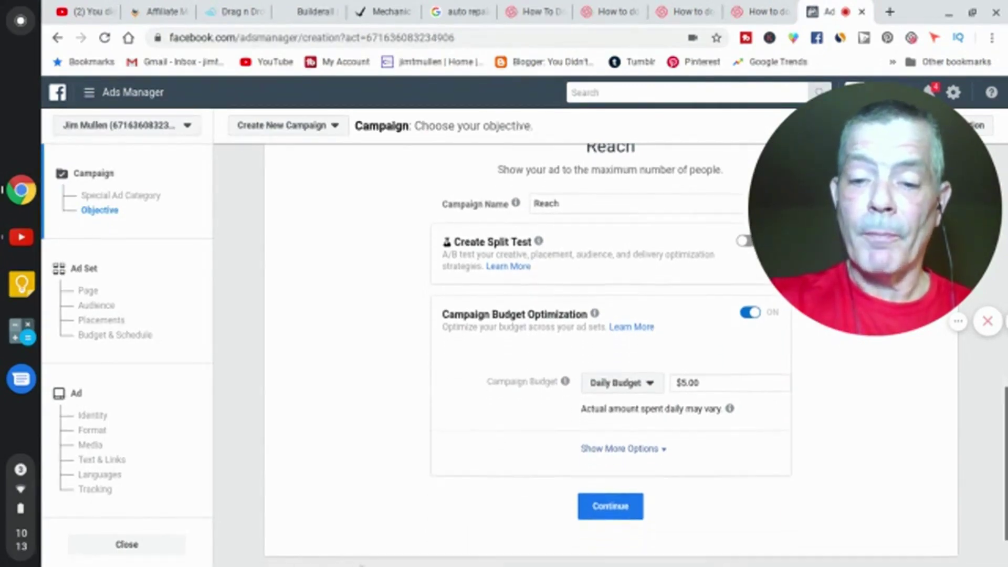
pyautogui.click(600, 512)
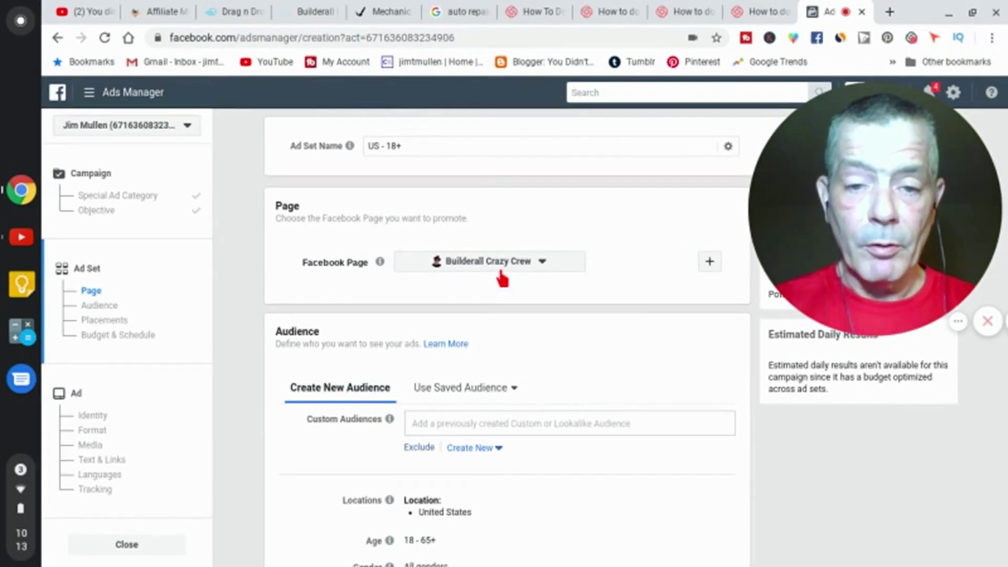
# Search the audience's detailed targeting for "Auto repair", check the suggested matches and clear the search
pyautogui.scroll(-1, 478, 299)
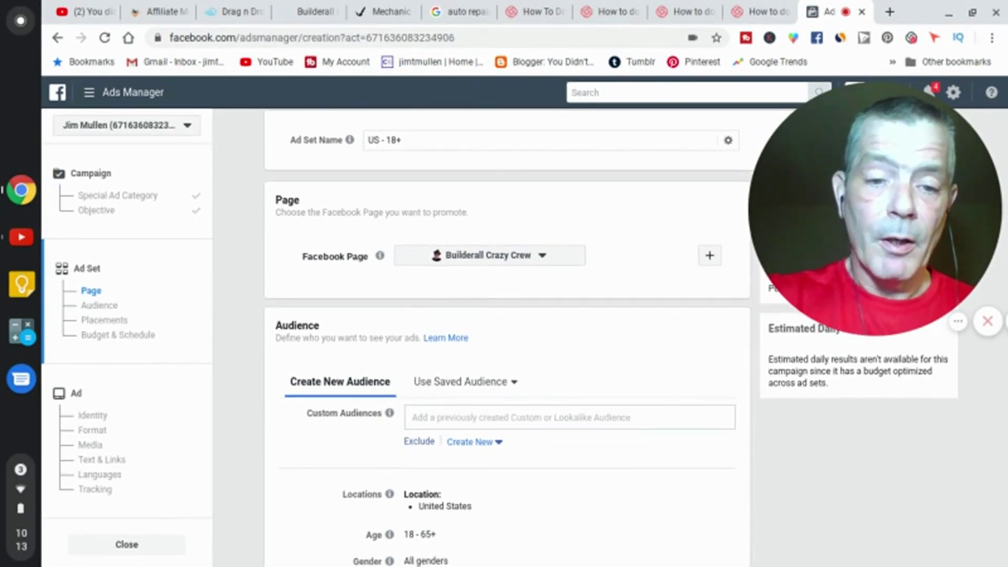
pyautogui.scroll(-4, 451, 253)
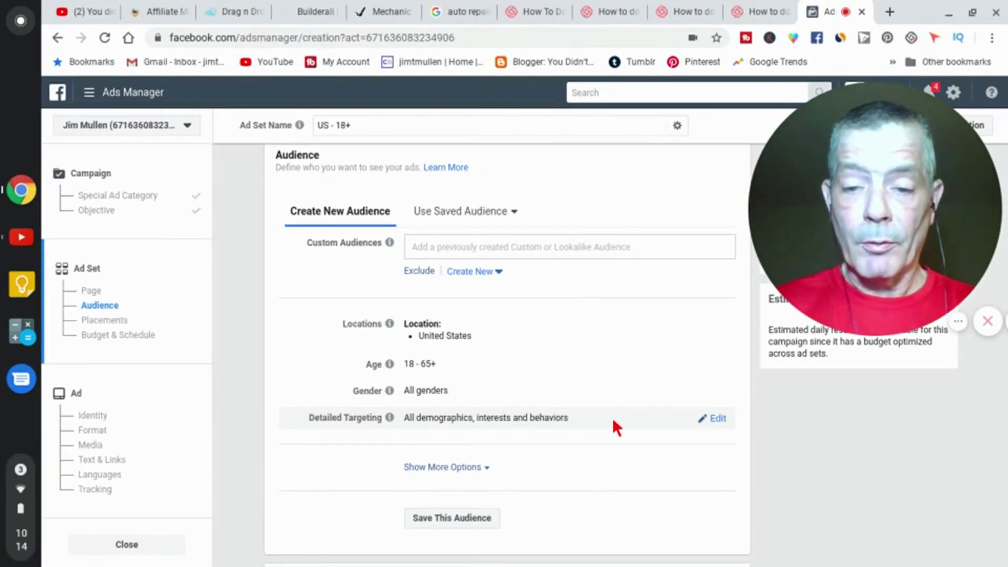
pyautogui.click(718, 419)
pyautogui.scroll(-3, 432, 432)
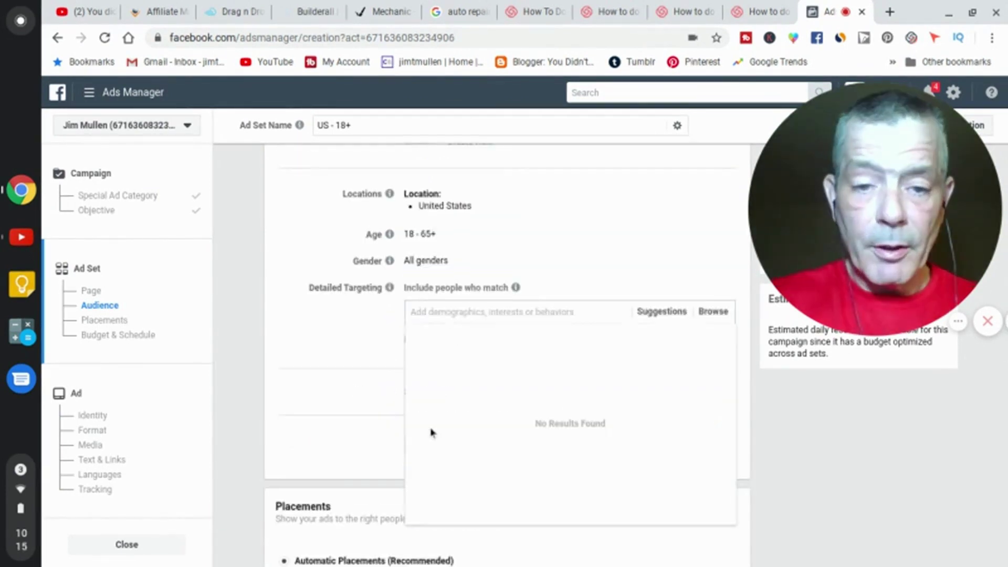
pyautogui.write('Auto repair')
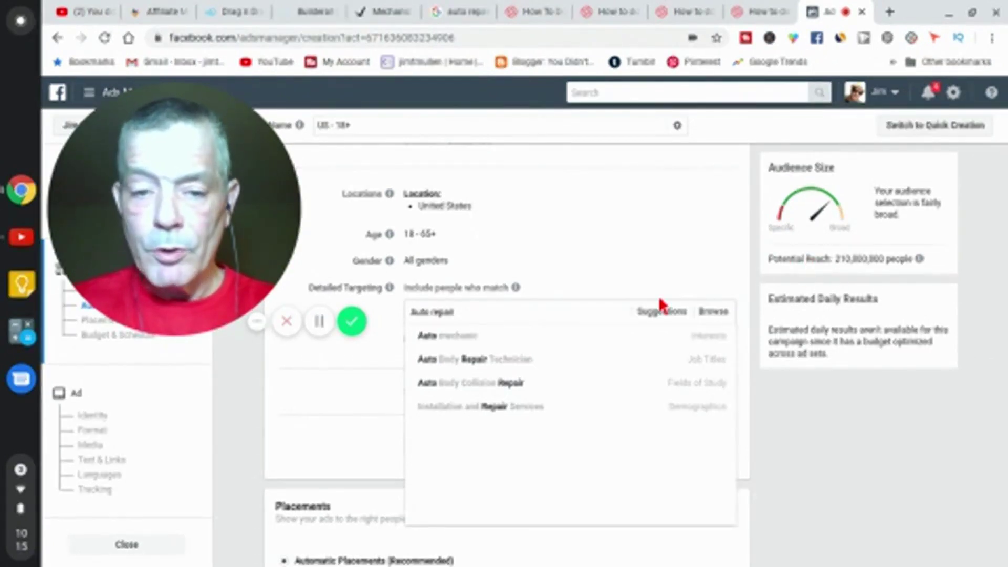
pyautogui.moveTo(727, 344)
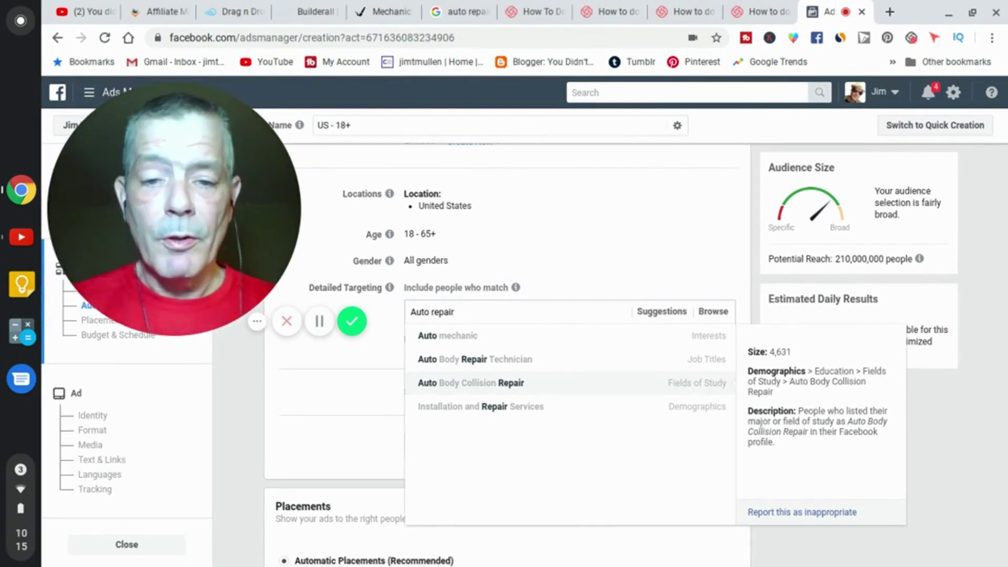
pyautogui.press('BackSpace')
pyautogui.press('BackSpace')
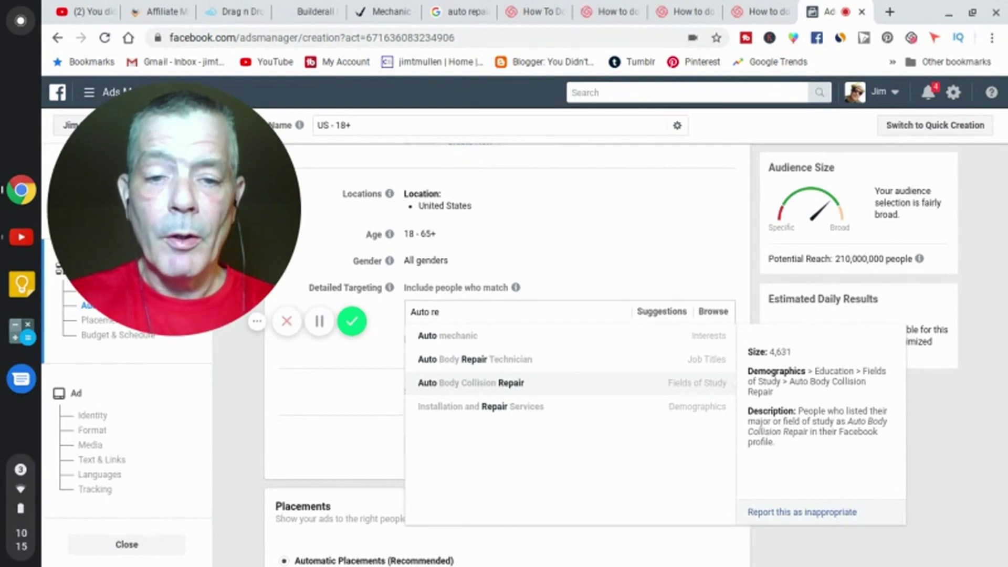
pyautogui.press('BackSpace')
pyautogui.press('BackSpace')
pyautogui.press('BackSpace')
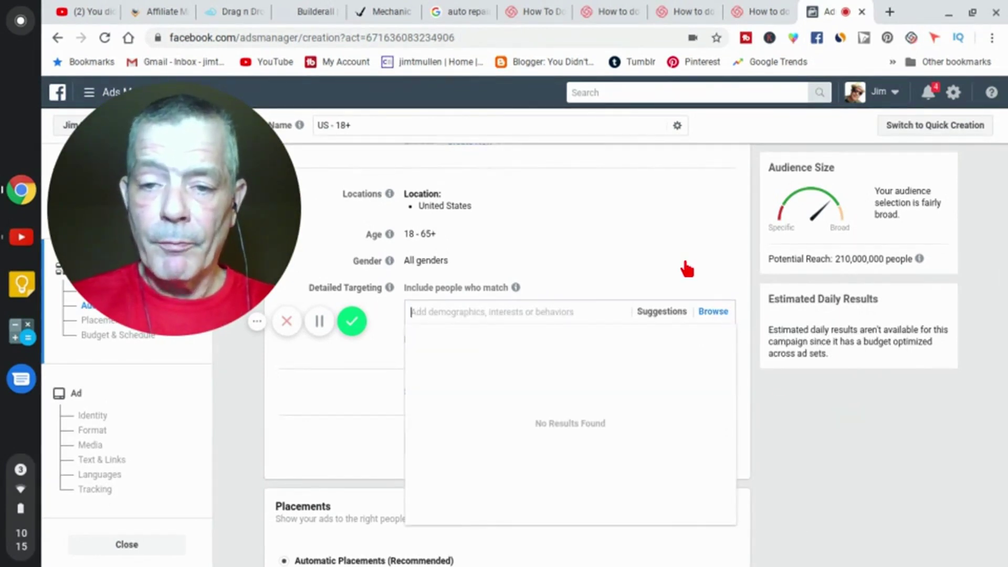
# Switch the ad set to manually edited placements and exclude Facebook Marketplace from the feeds
pyautogui.scroll(-1, 686, 269)
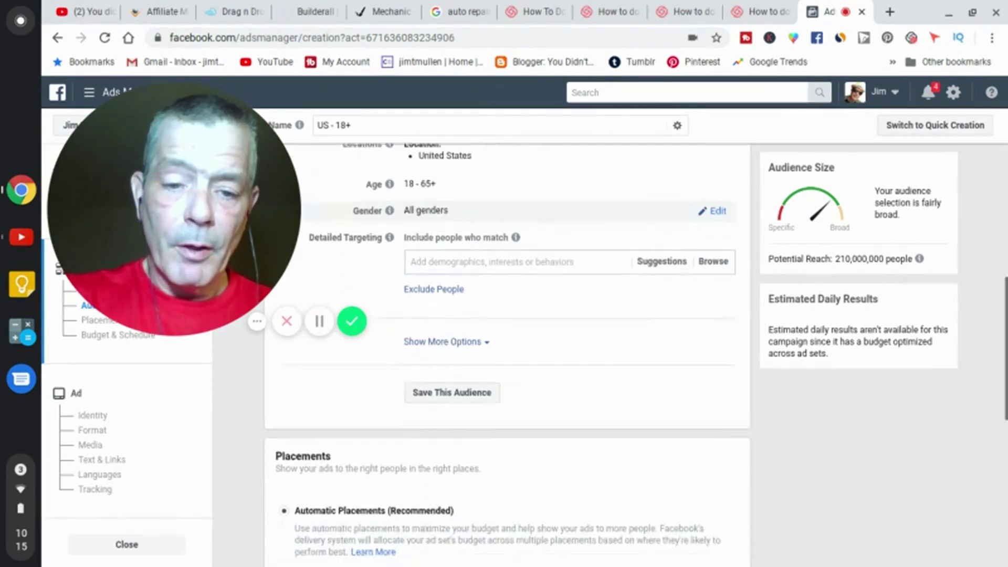
pyautogui.scroll(-3, 506, 341)
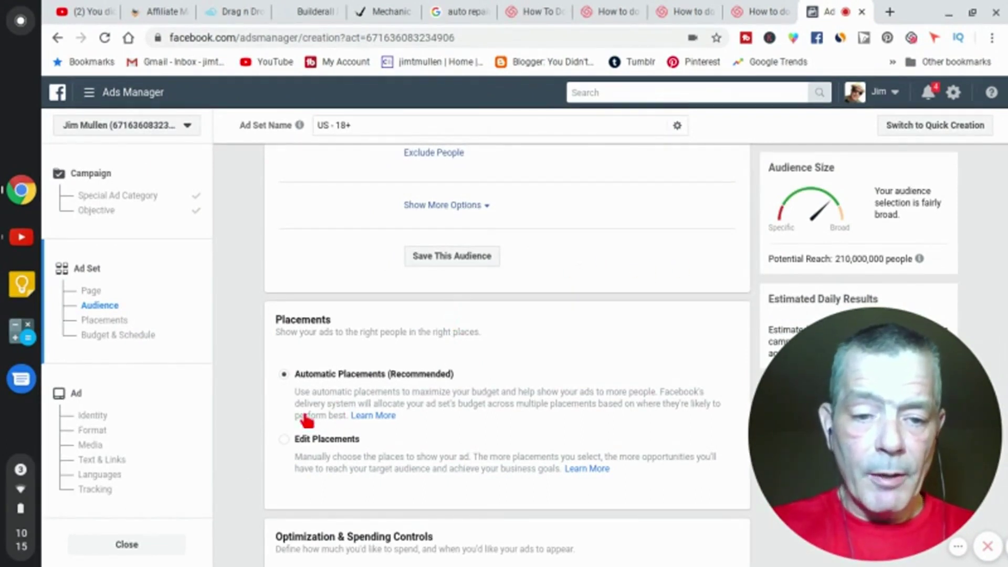
pyautogui.click(315, 439)
pyautogui.scroll(-3, 342, 399)
pyautogui.moveTo(393, 421)
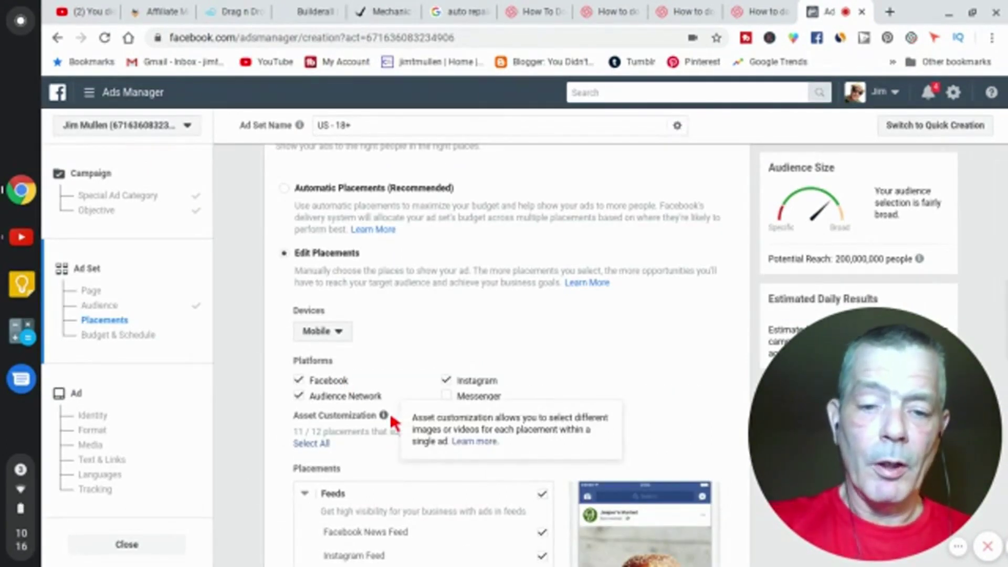
pyautogui.scroll(-5, 392, 421)
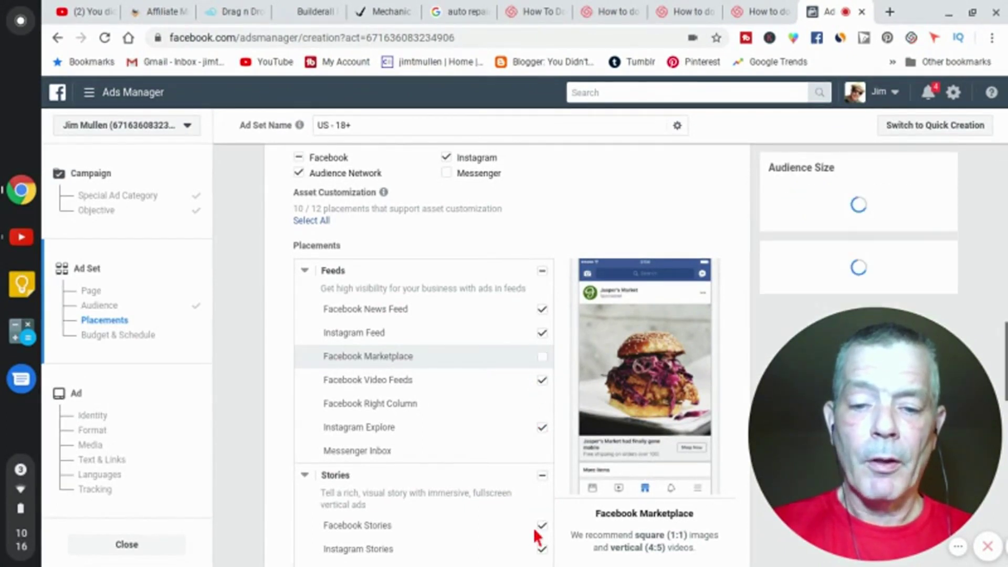
# Check the remaining placements and the optimization and spending controls, and continue to the ad setup
pyautogui.scroll(-3, 484, 496)
pyautogui.scroll(-7, 424, 347)
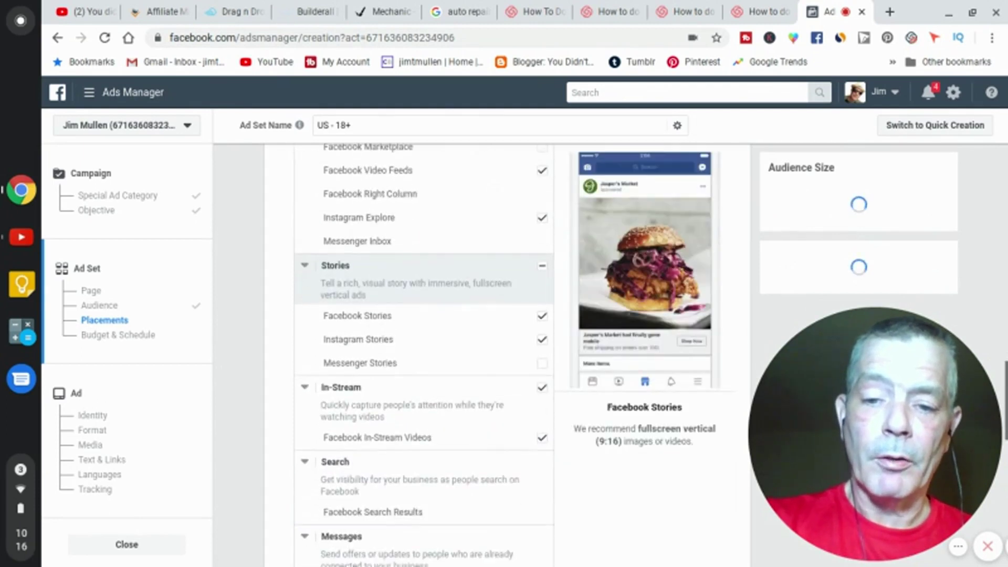
pyautogui.scroll(-5, 507, 325)
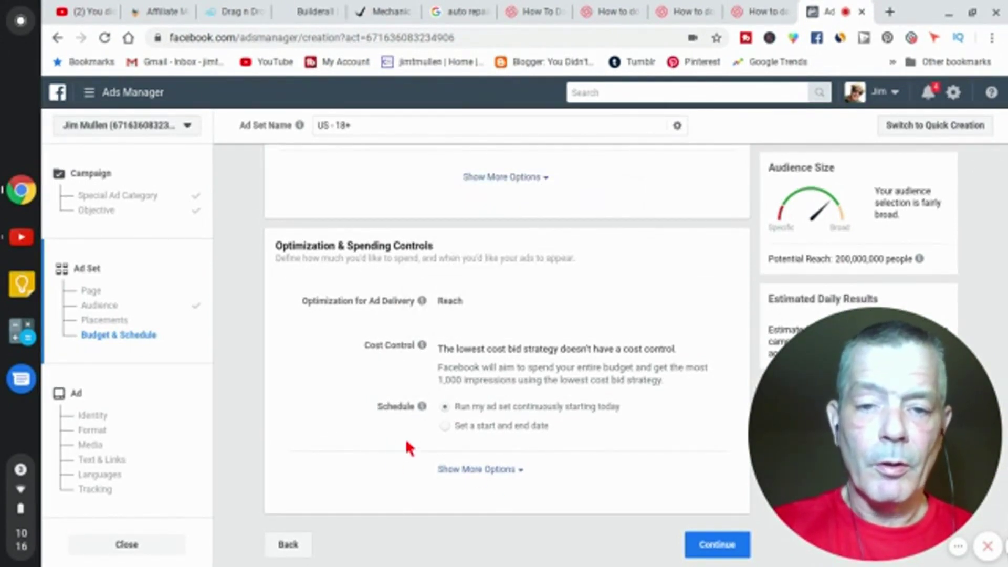
pyautogui.scroll(4, 410, 449)
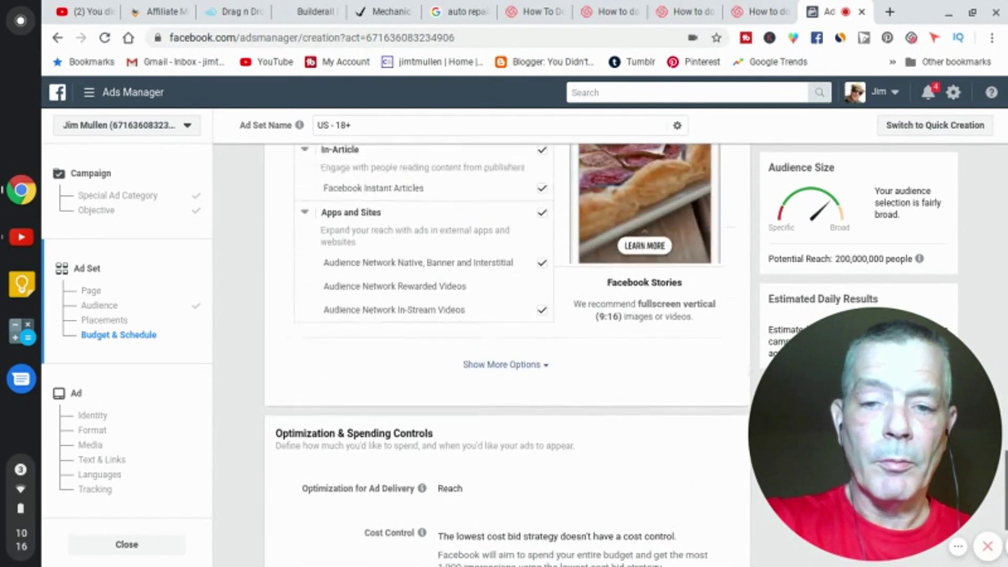
pyautogui.scroll(-4, 658, 558)
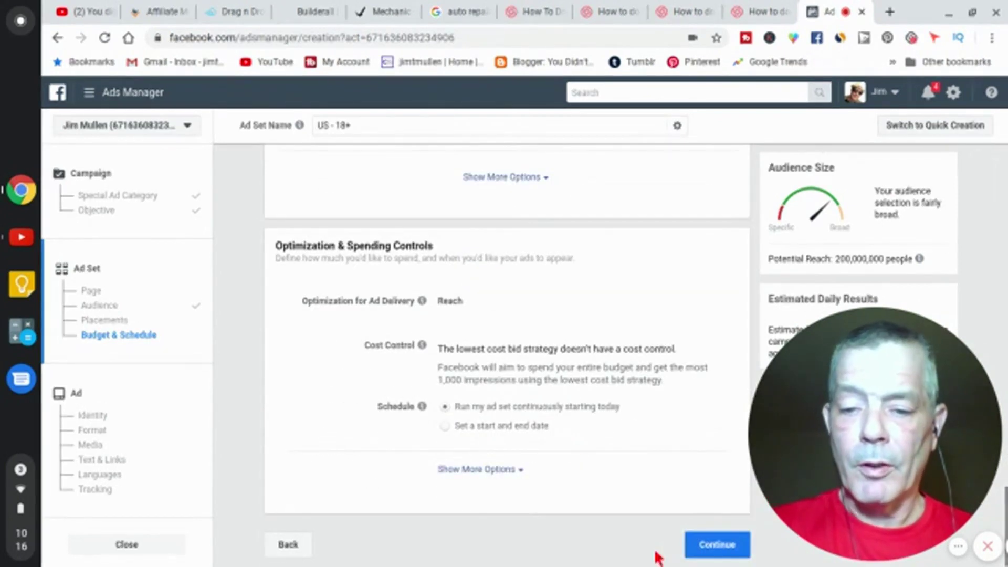
pyautogui.click(709, 552)
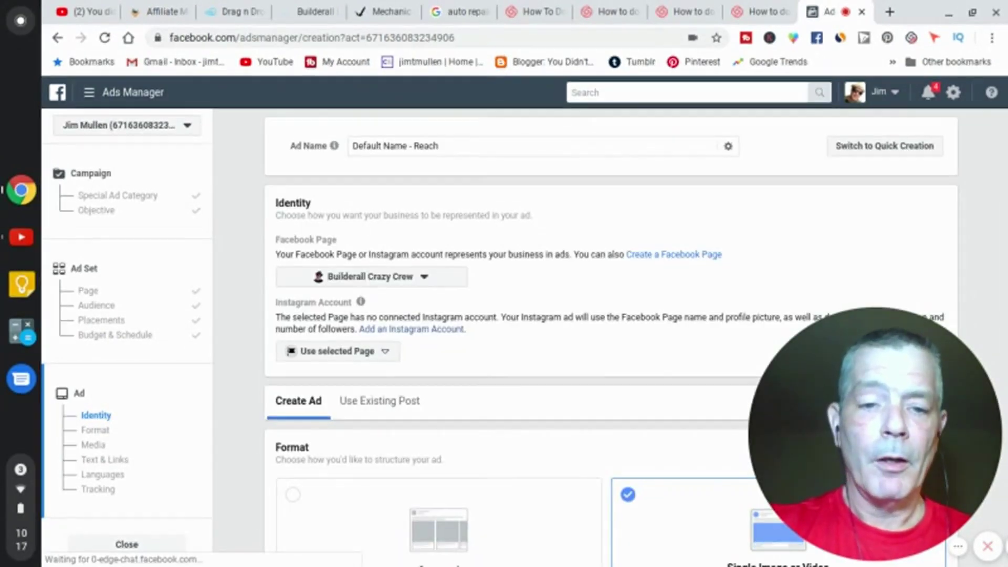
# Examine the ad's format, image, primary text, preview, languages and tracking settings
pyautogui.scroll(-3, 609, 336)
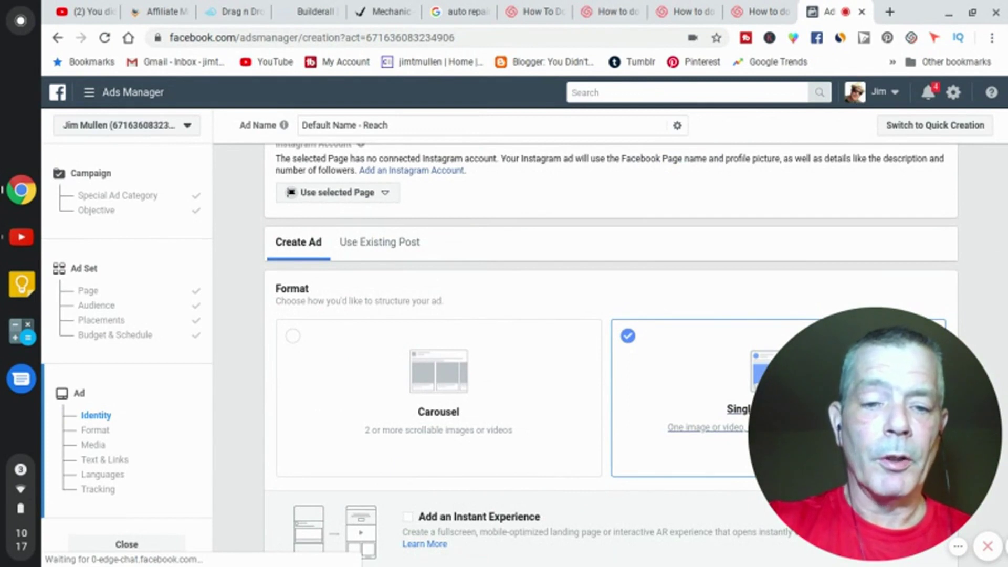
pyautogui.scroll(-5, 609, 336)
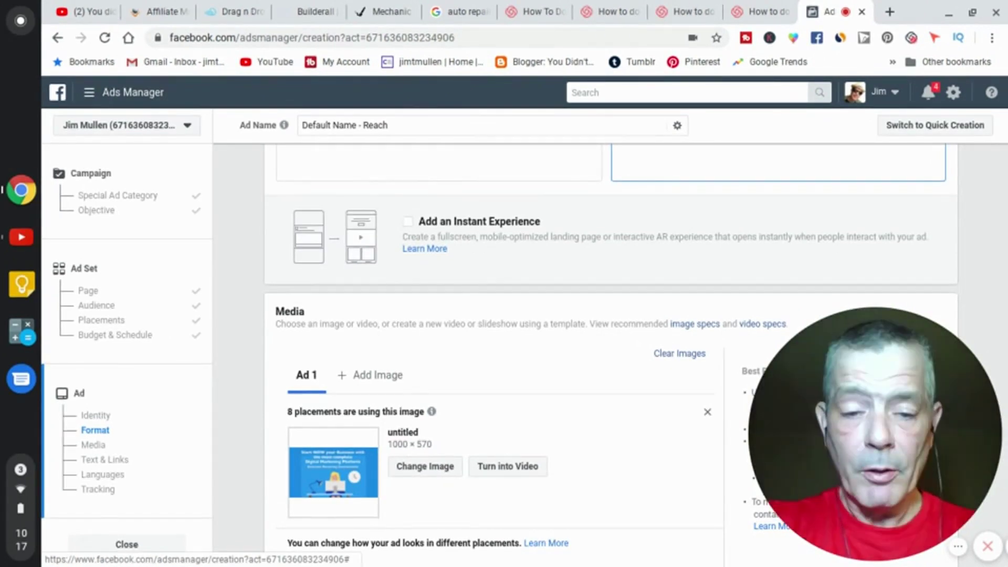
pyautogui.scroll(-4, 609, 357)
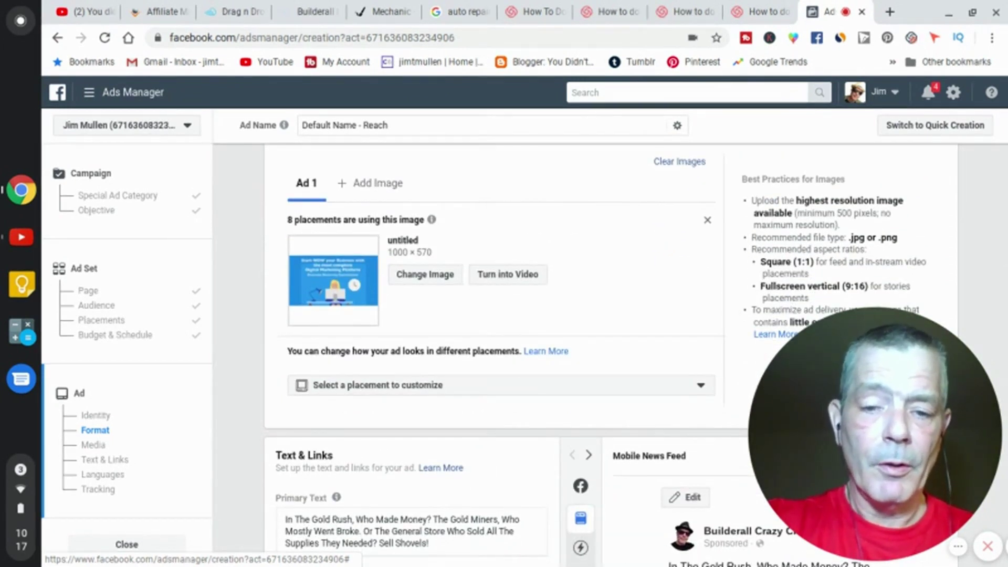
pyautogui.scroll(-10, 641, 534)
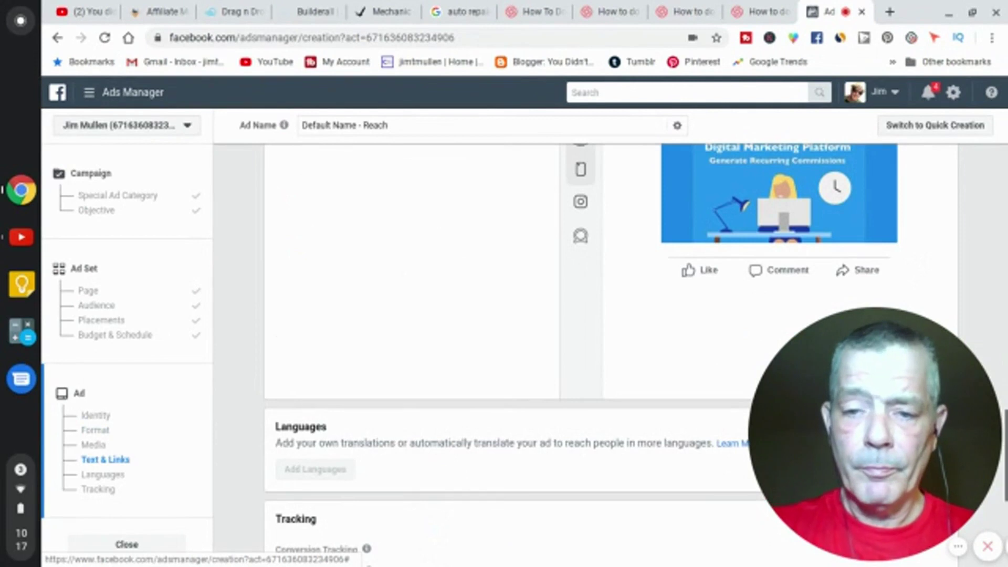
pyautogui.scroll(-1, 596, 513)
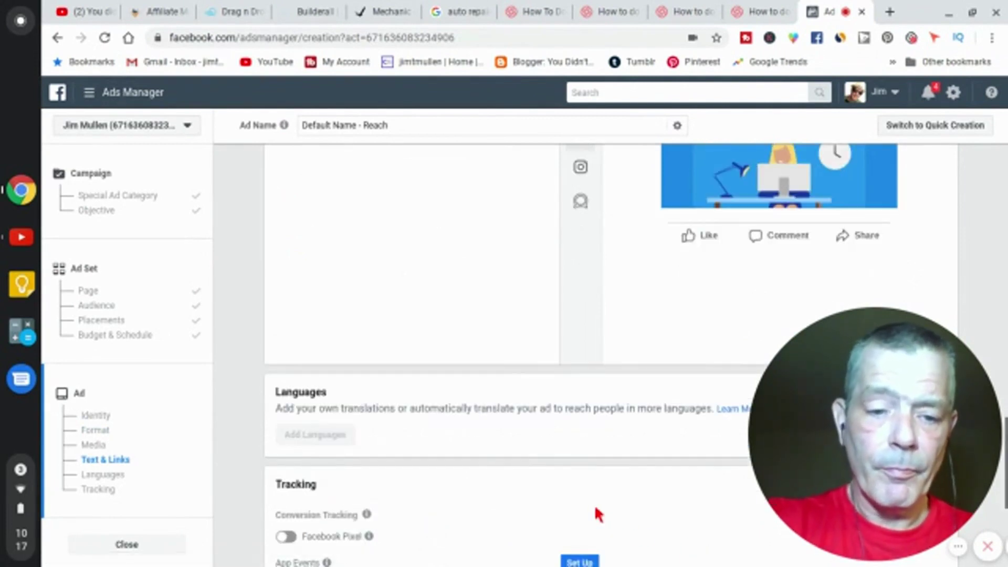
pyautogui.scroll(1, 596, 513)
pyautogui.scroll(3, 609, 354)
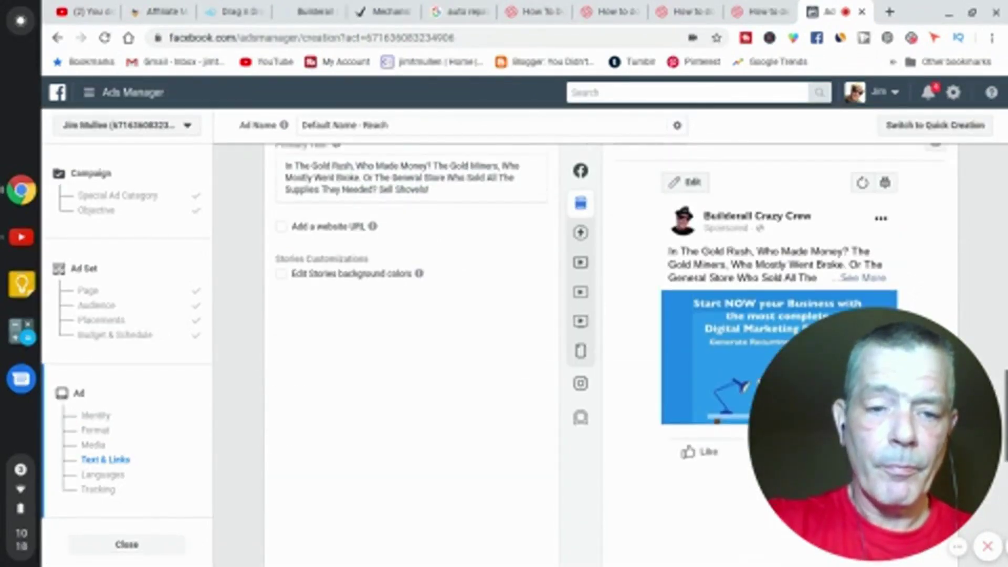
pyautogui.scroll(3, 591, 420)
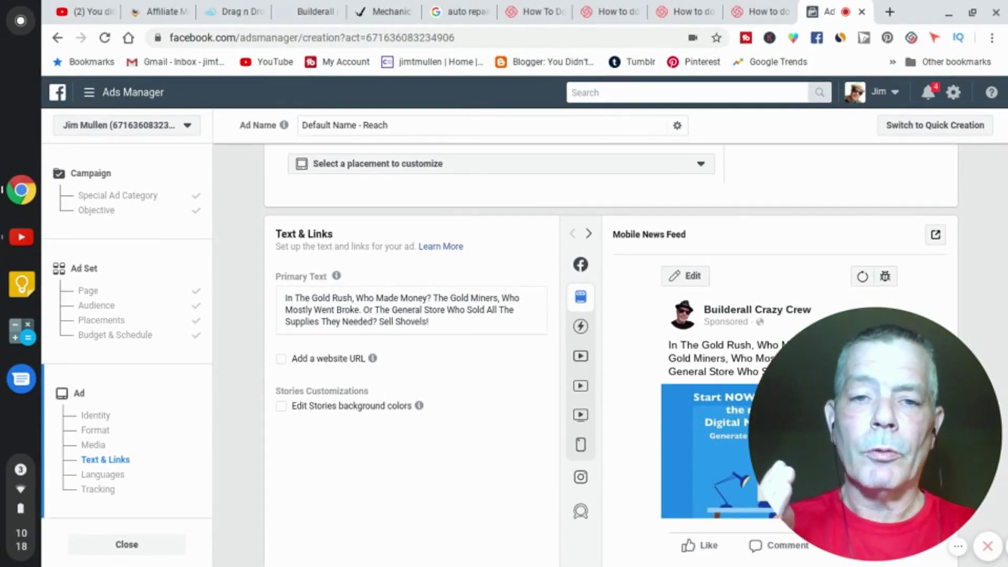
# Enable a website URL for the ad and open its call-to-action choices
pyautogui.click(281, 359)
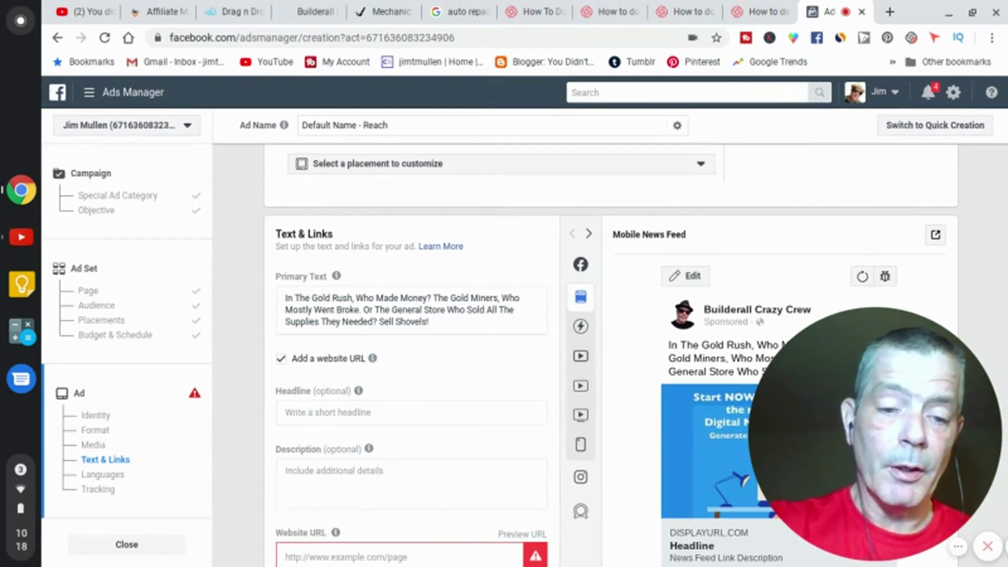
pyautogui.scroll(-5, 312, 416)
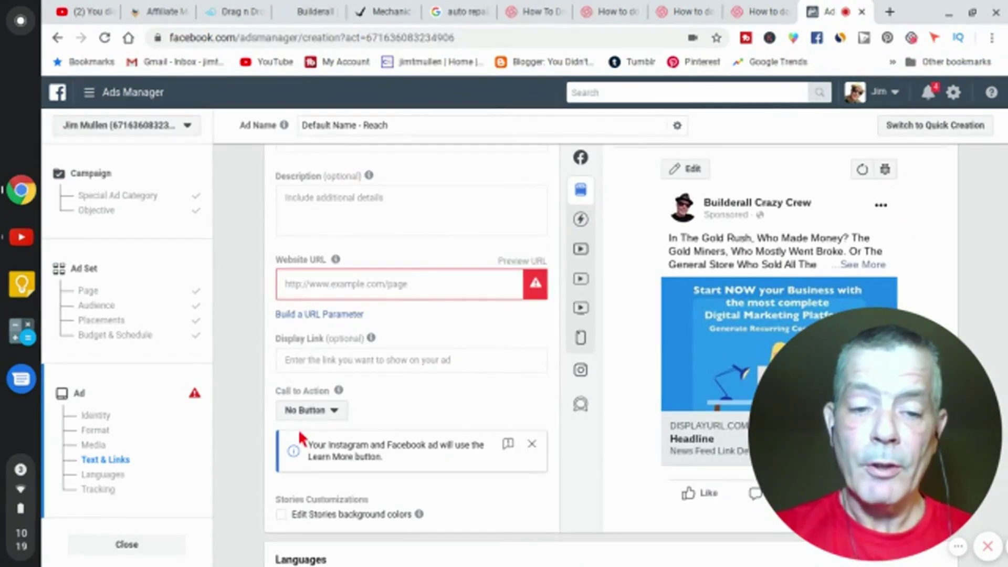
pyautogui.scroll(-1, 298, 428)
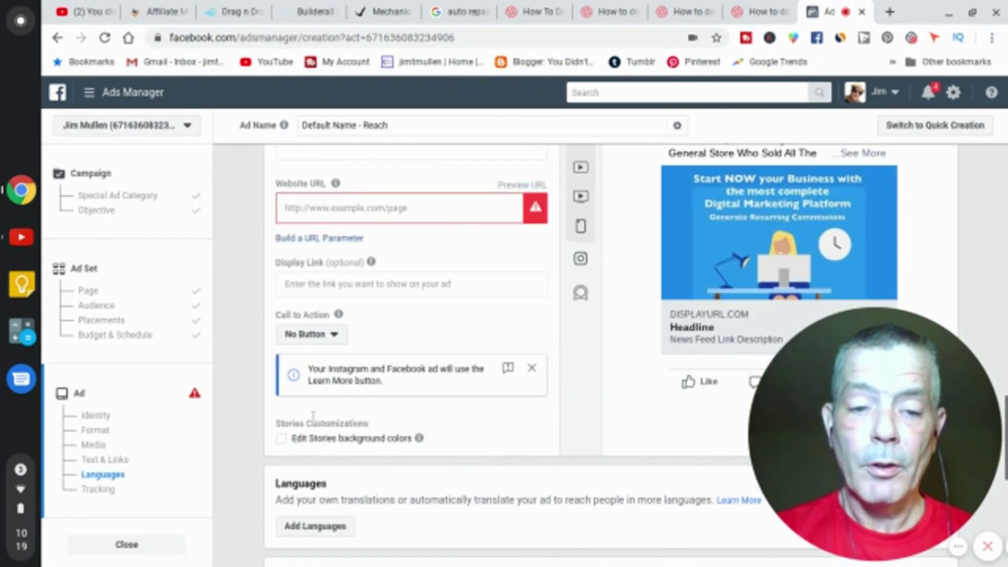
pyautogui.click(333, 336)
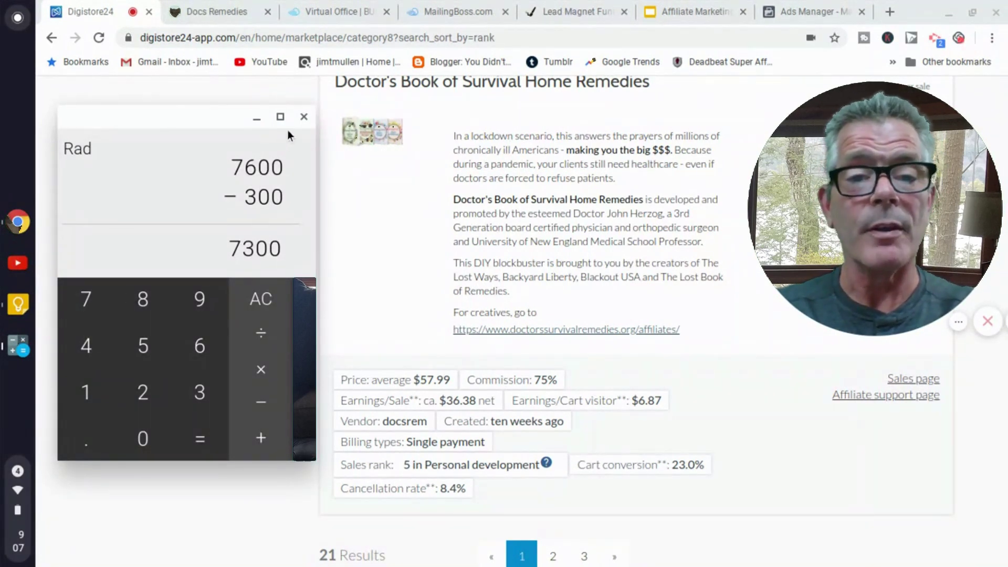
# Close the calculator over the Digistore24 product listing
pyautogui.click(307, 115)
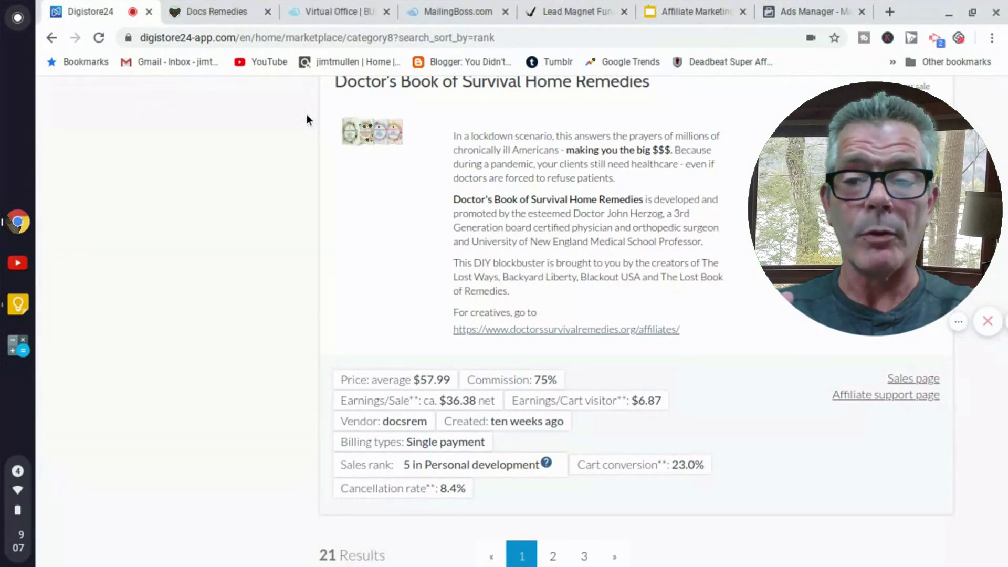